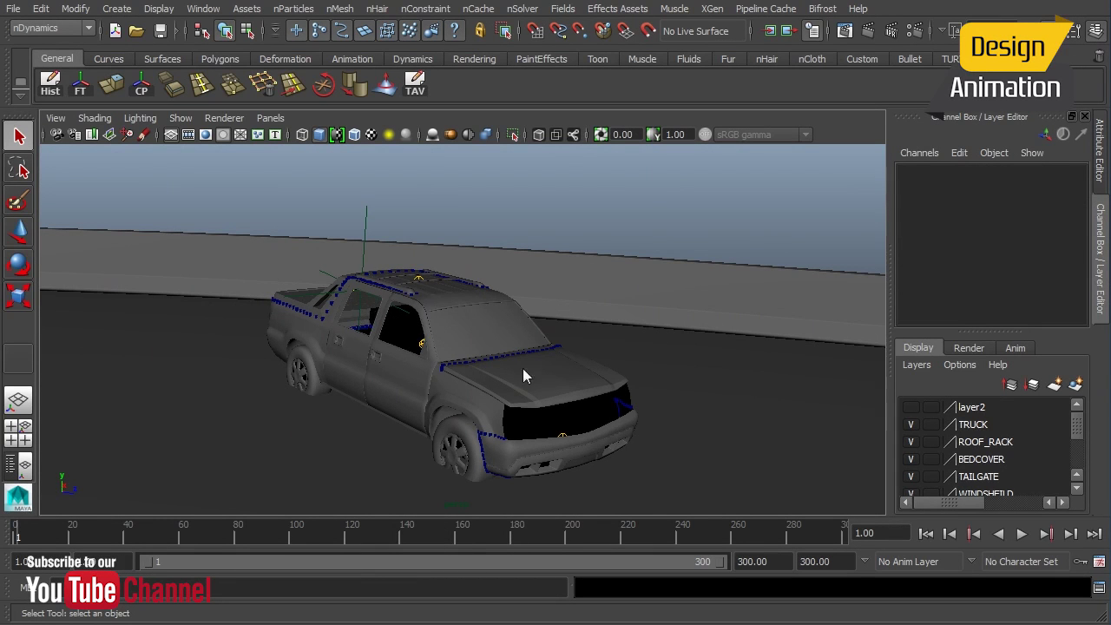
Orbit the camera around the pickup truck until the windshield faces the view
alt+drag(515, 332, 350, 305)
Select the windshield mesh and orbit in for a close, head-on view of it
click(501, 326)
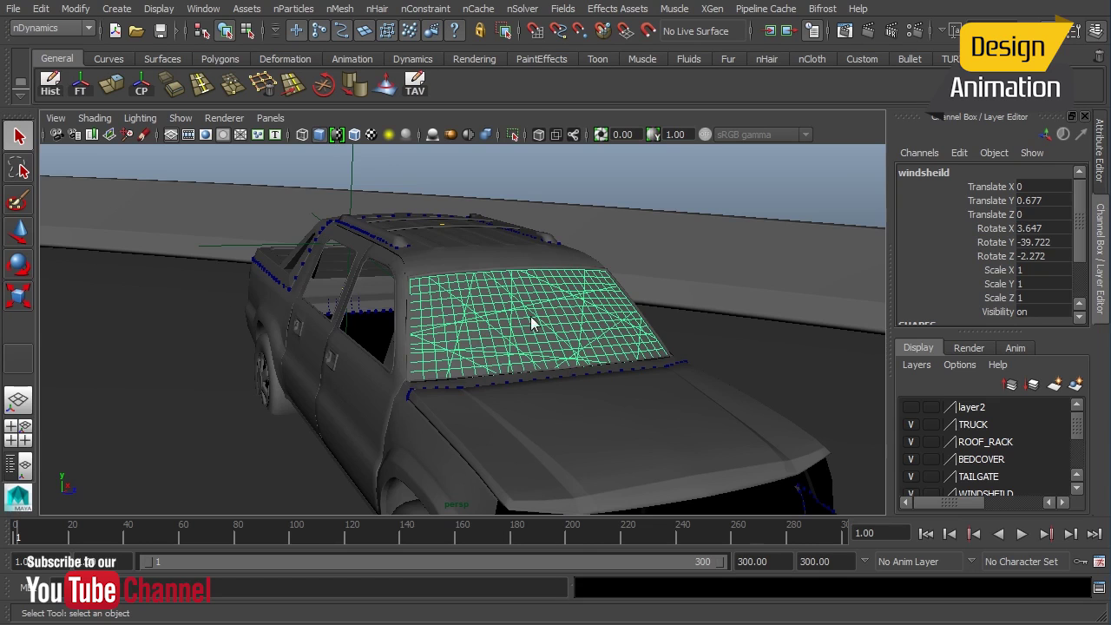
alt+drag(481, 337, 539, 324)
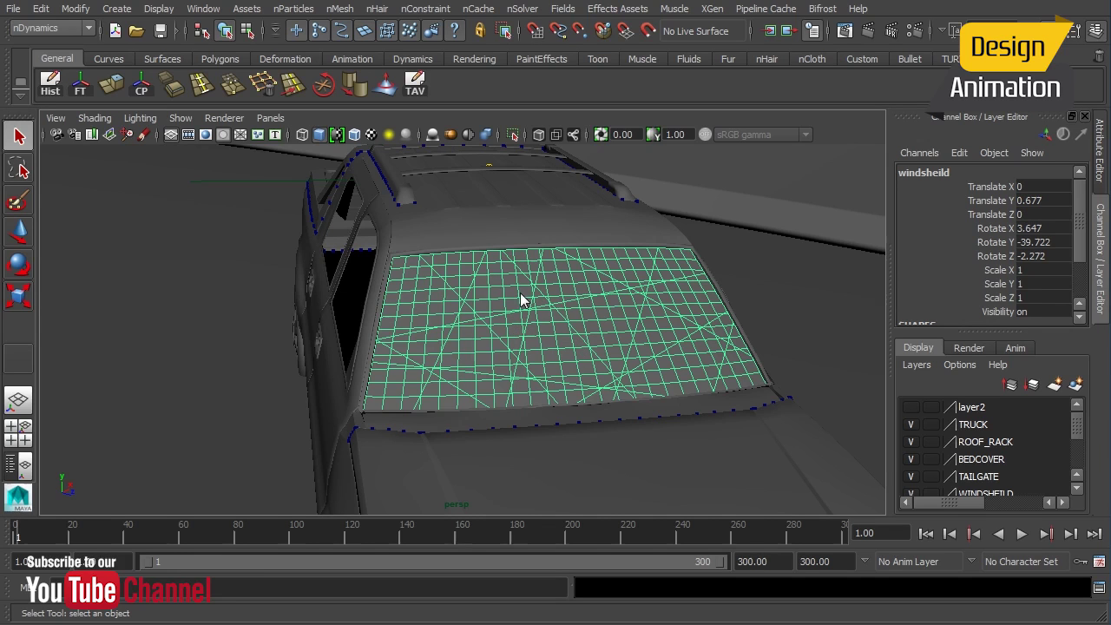
Turn the windshield into an nCloth object and open its nCloth presets in the Attribute Editor
click(343, 9)
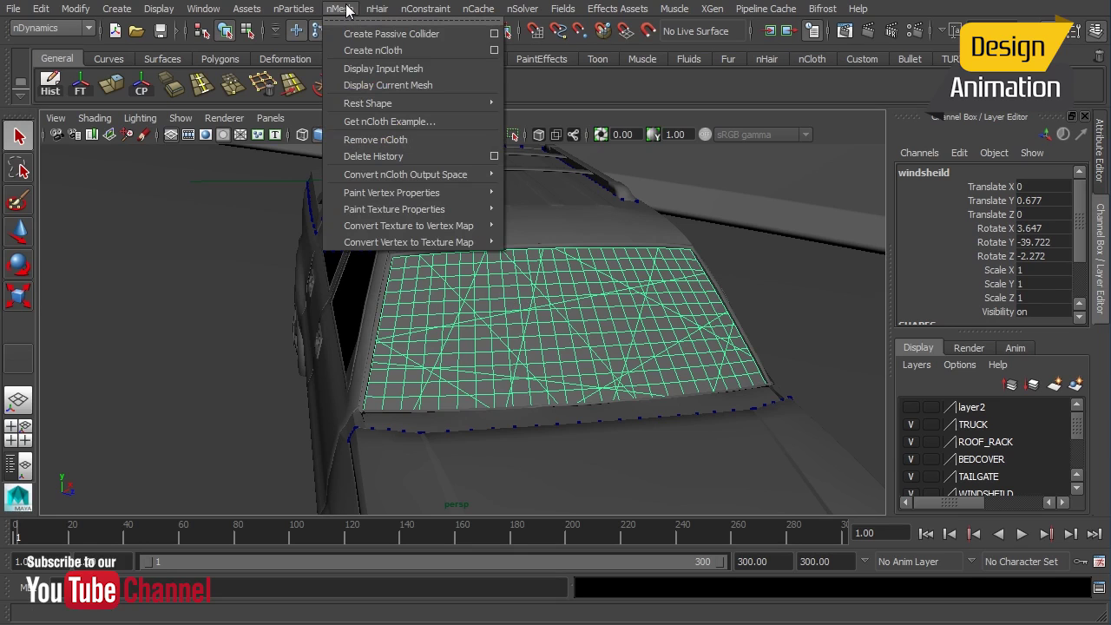
click(358, 53)
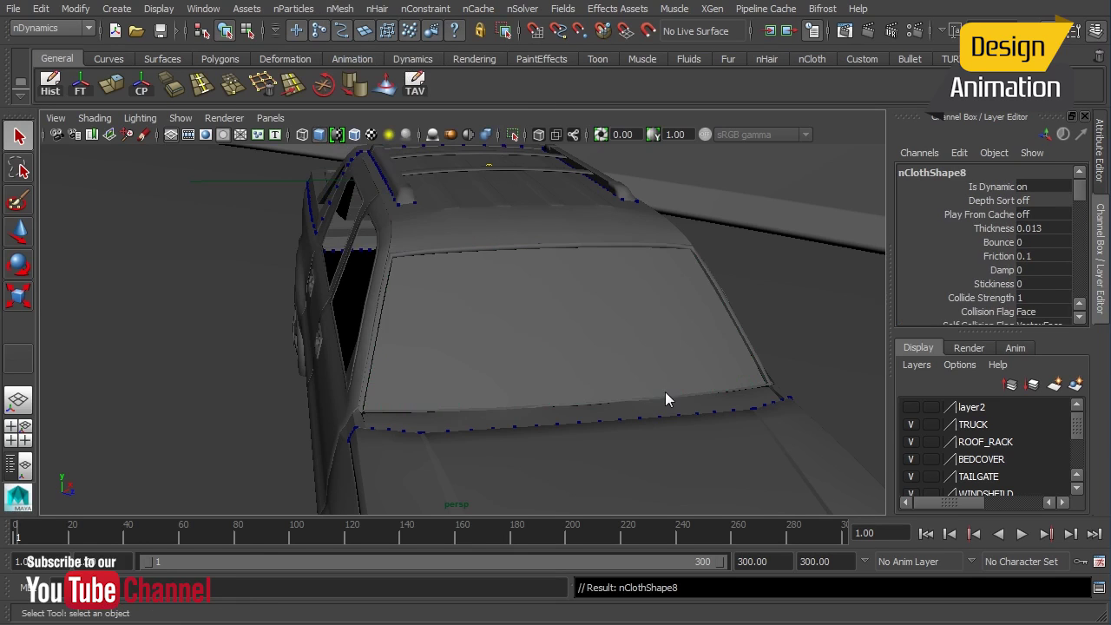
alt+drag(630, 320, 851, 318)
click(1101, 169)
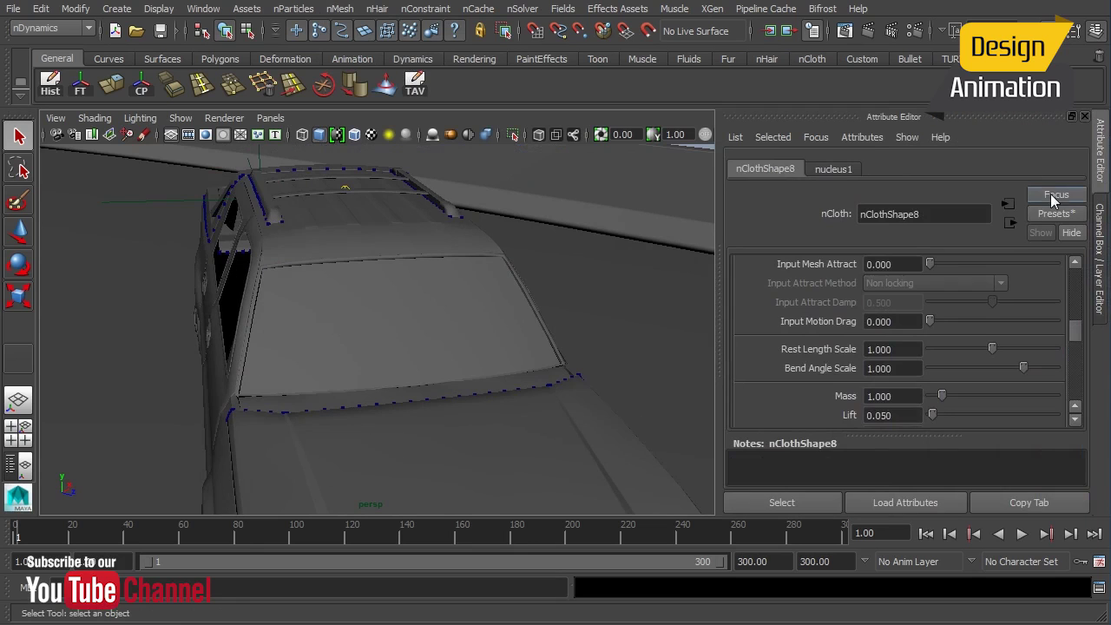
scroll(1077, 309, down, 5)
scroll(1077, 309, up, 5)
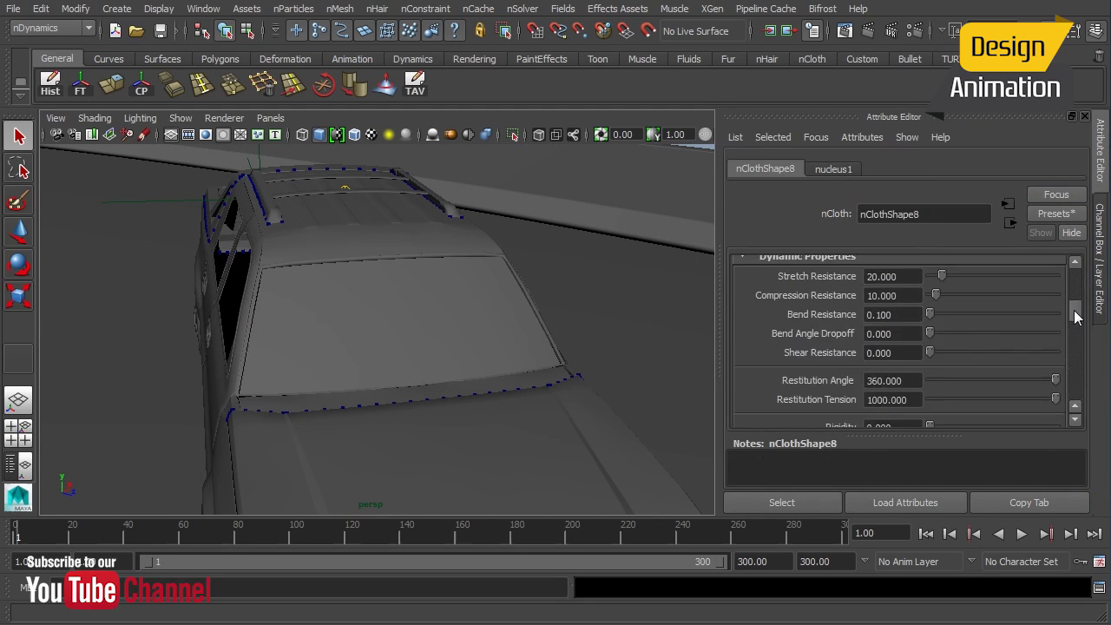
click(1044, 215)
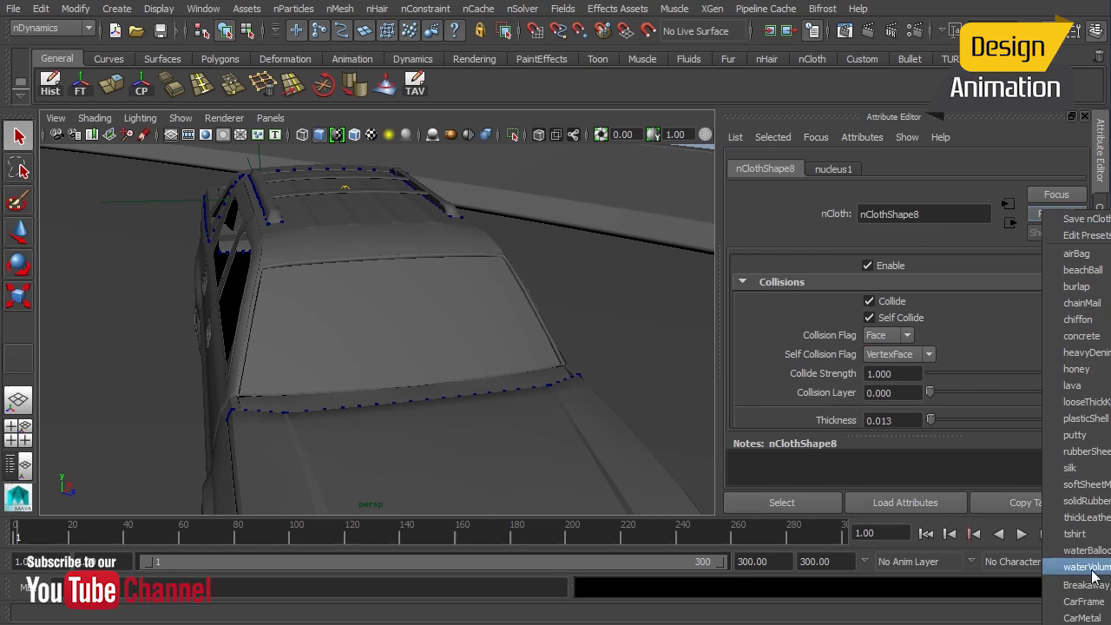
Apply the CarMetal preset to the windshield cloth and set Self Collide Width Scale to 1
click(1084, 618)
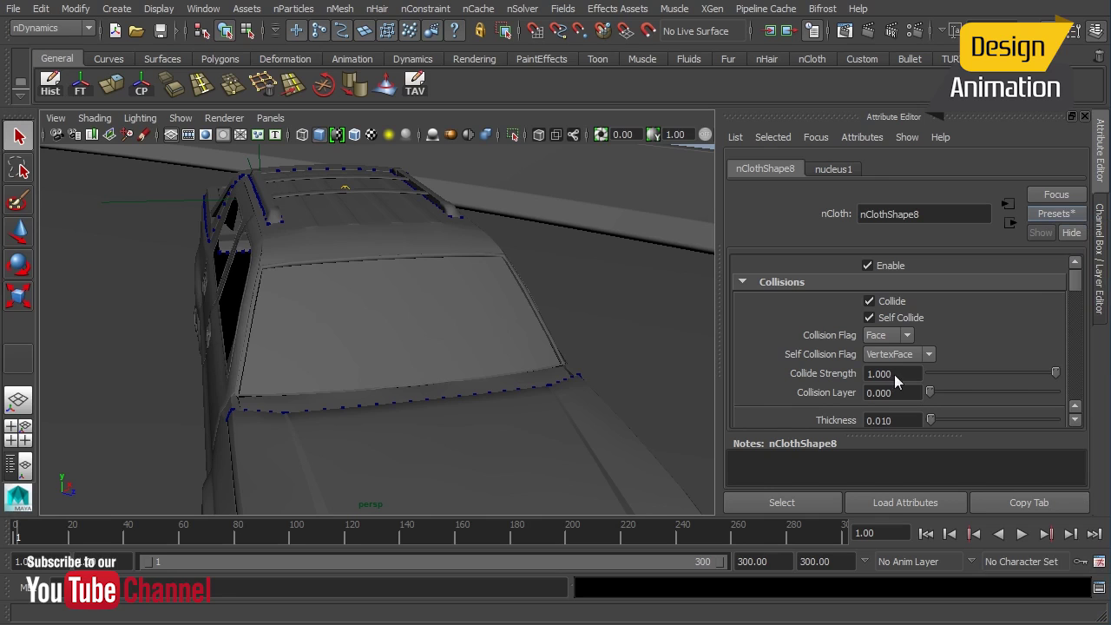
drag(1073, 282, 1073, 289)
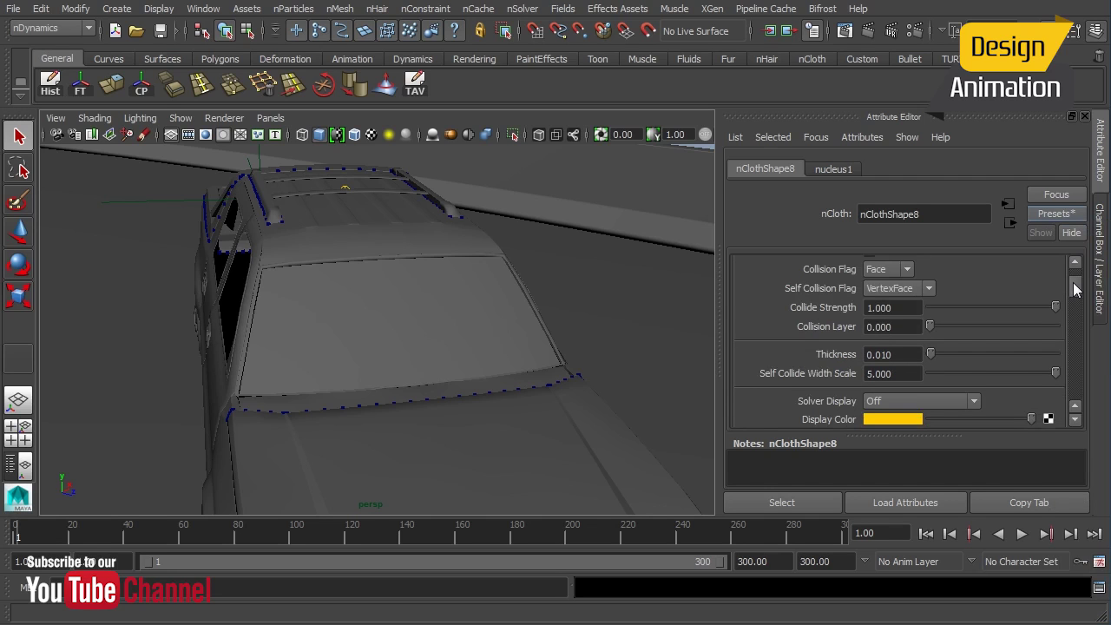
scroll(983, 315, down, 2)
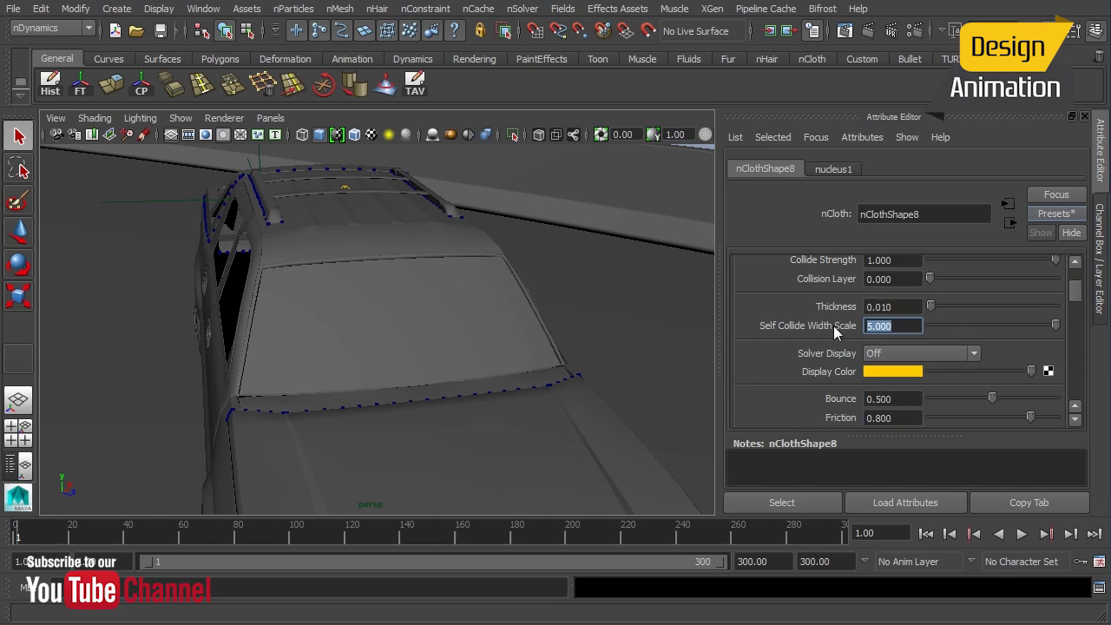
text(1)
key(Return)
Preview Solver Display as Collision Thickness, then set Solver Display back to Off
scroll(1069, 293, up, 2)
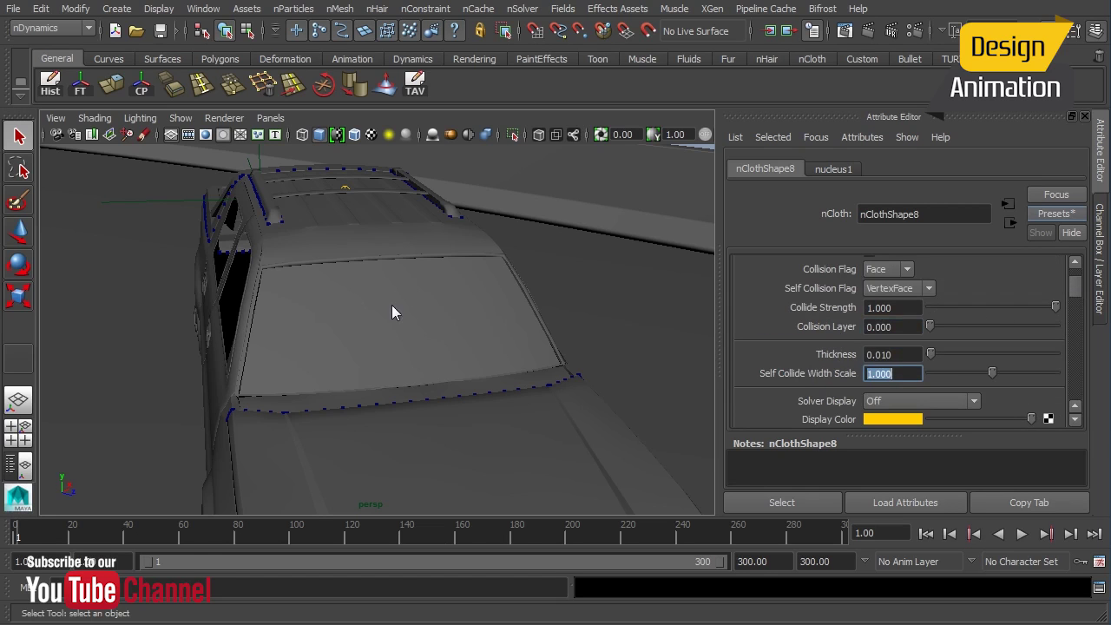
scroll(1076, 291, up, 3)
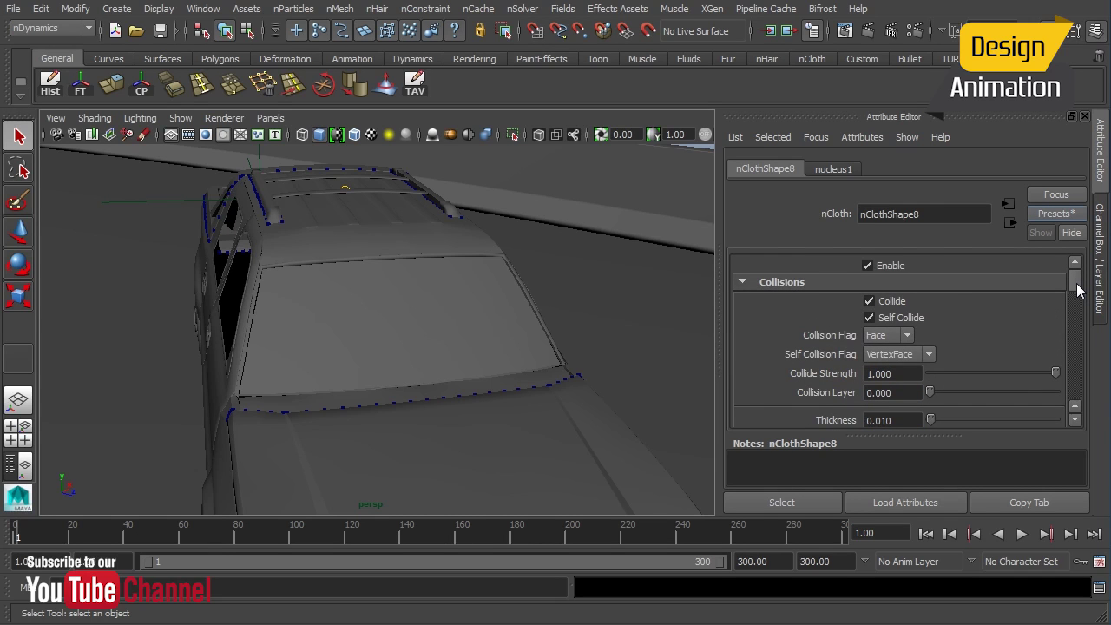
scroll(1076, 291, down, 4)
click(885, 383)
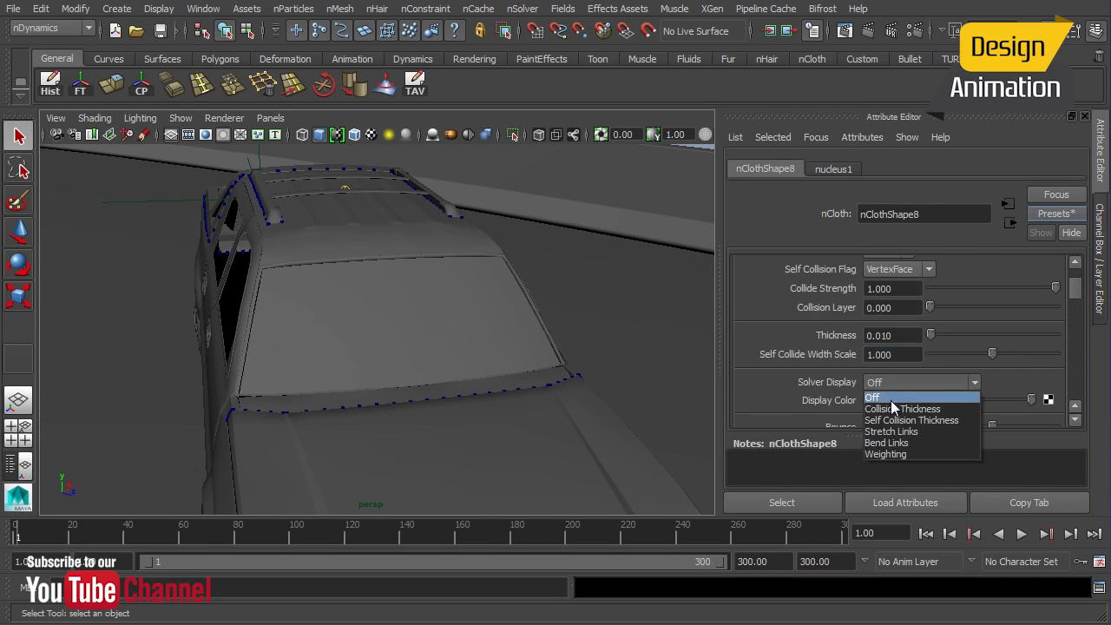
click(894, 408)
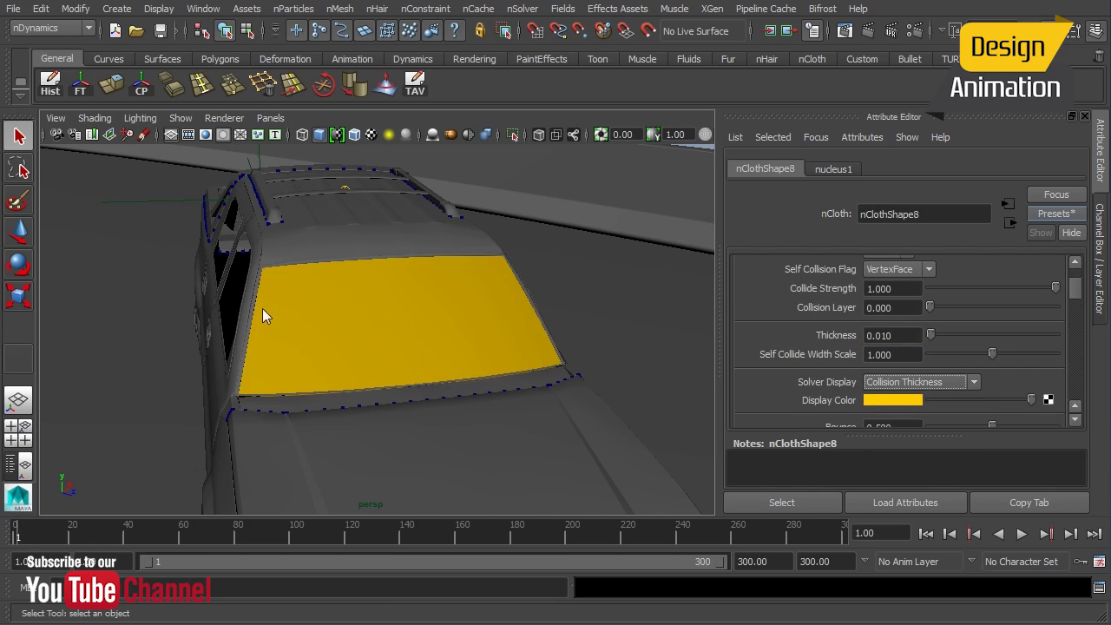
click(885, 383)
click(894, 393)
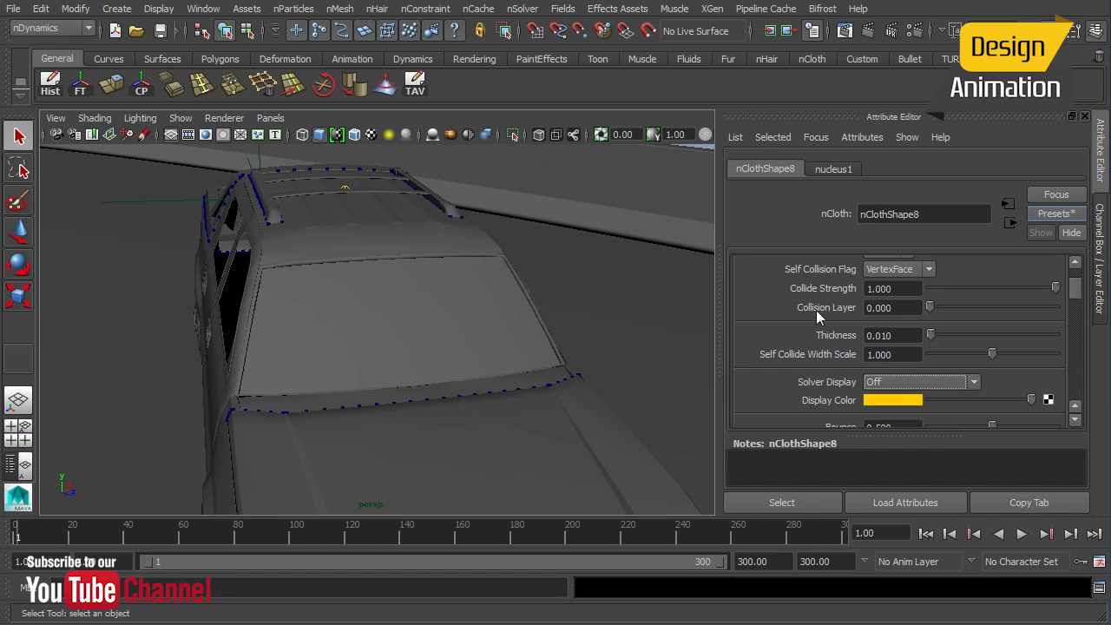
click(894, 308)
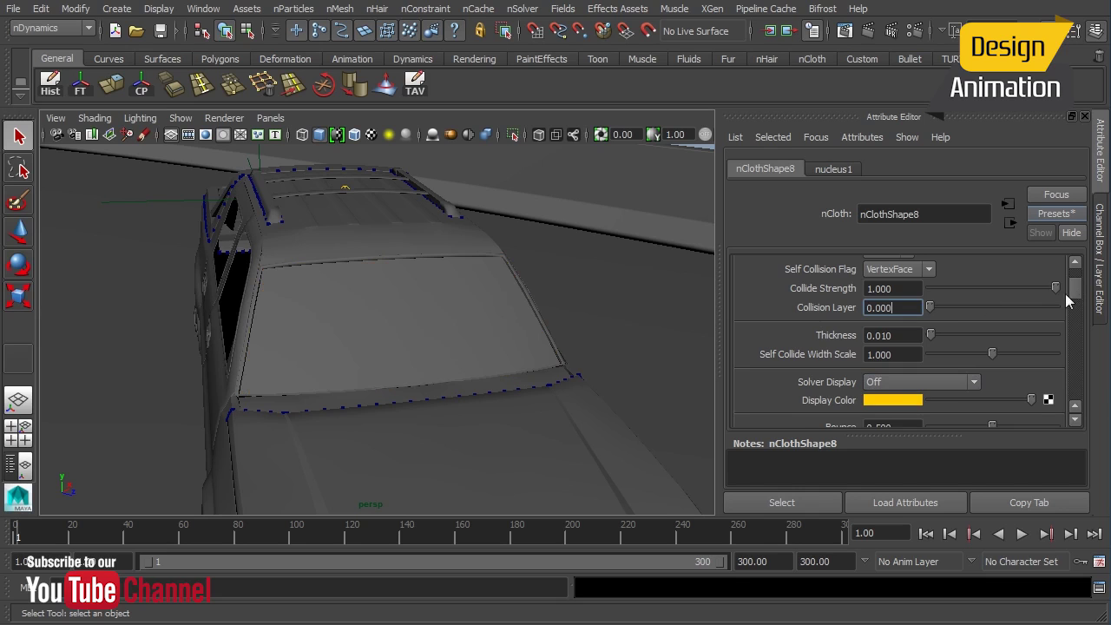
drag(1074, 296, 1077, 319)
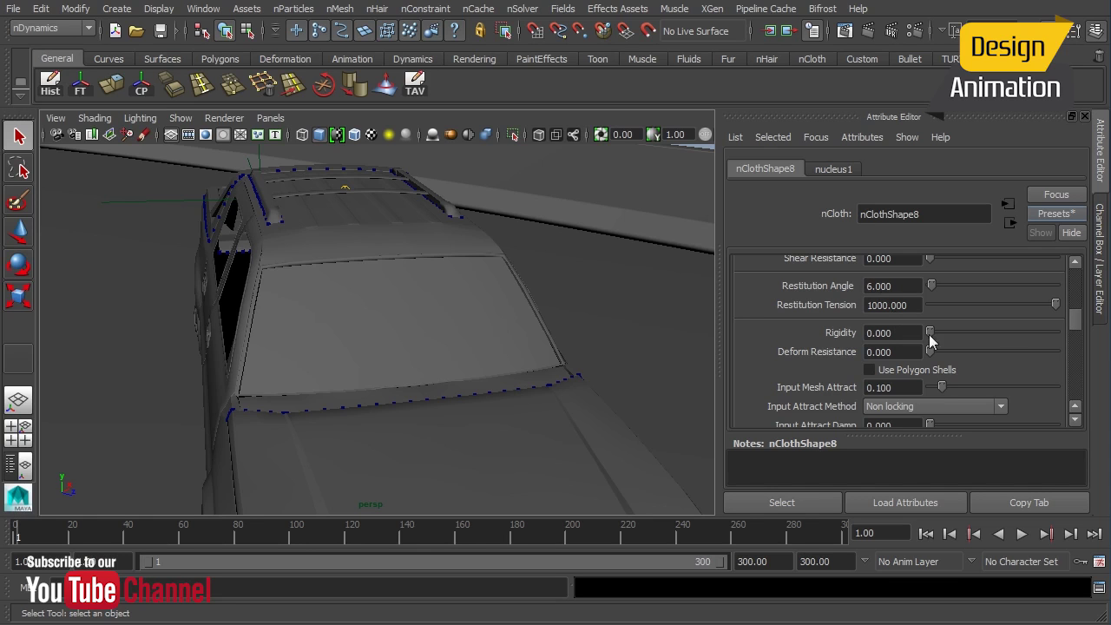
Set Input Motion Drag to 0, uncheck Ignore Solver Gravity, and change Mass from 20 to 5
drag(1077, 314, 1079, 327)
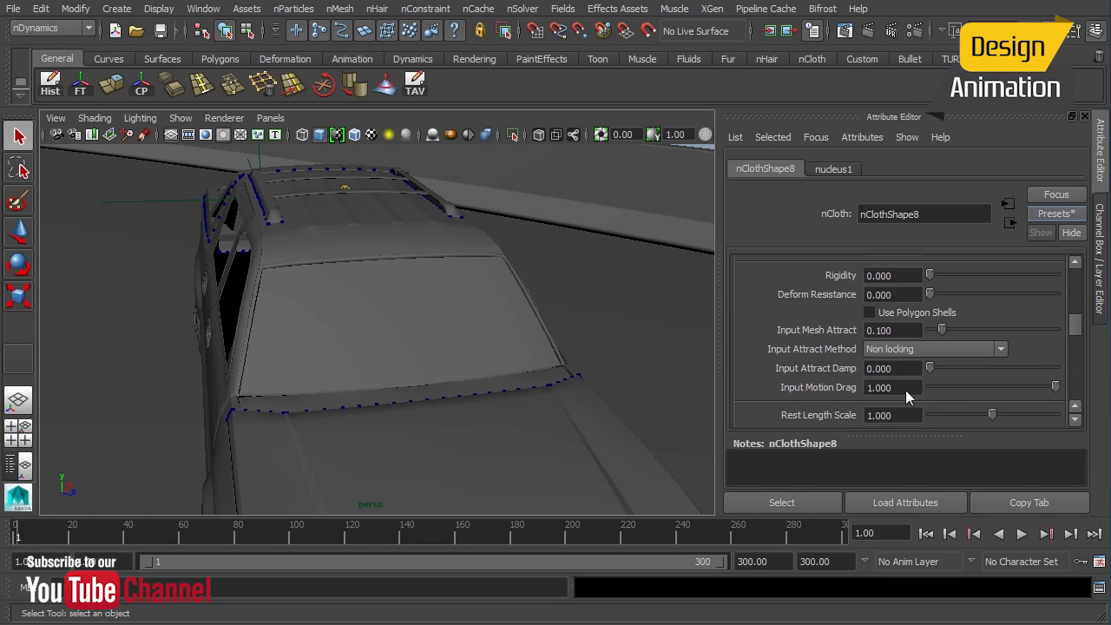
drag(937, 387, 908, 391)
drag(1075, 332, 1075, 342)
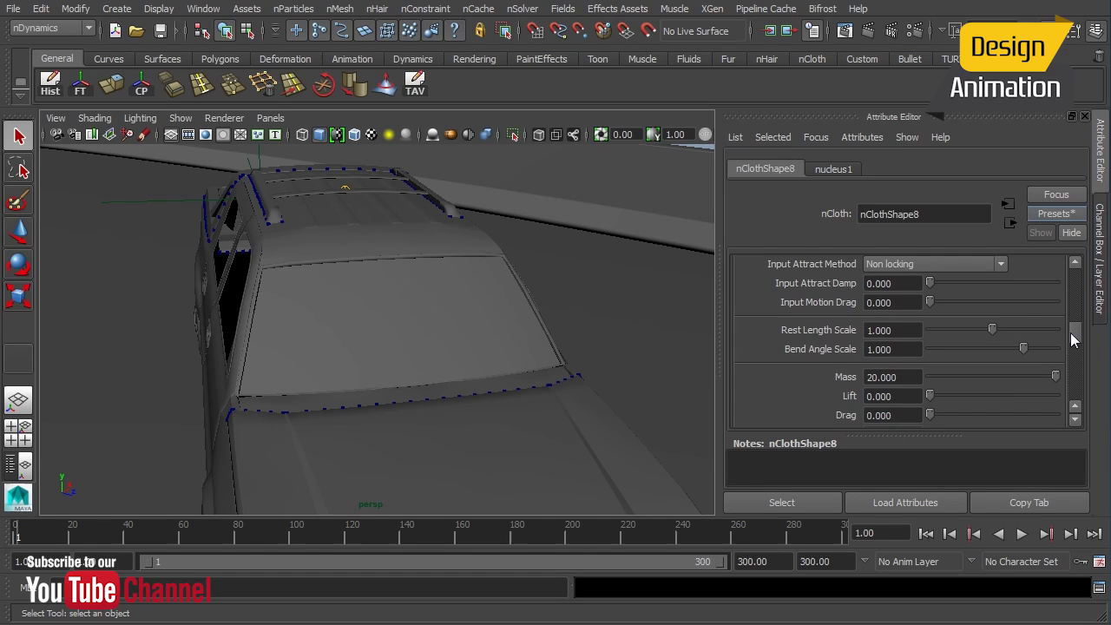
drag(1075, 339, 1075, 351)
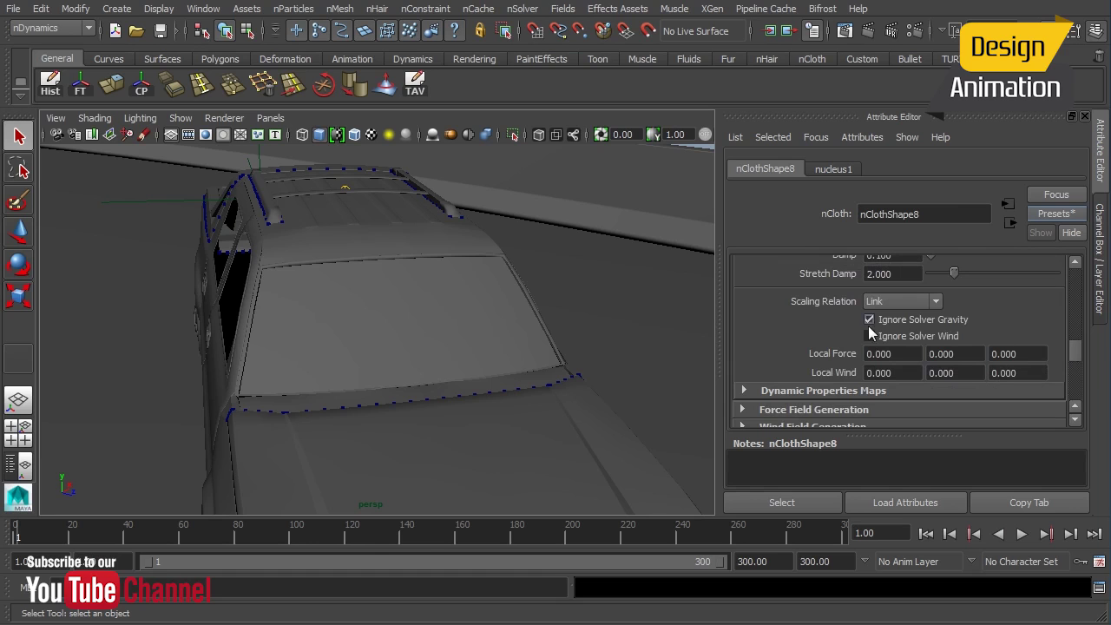
click(907, 321)
drag(1080, 357, 1072, 345)
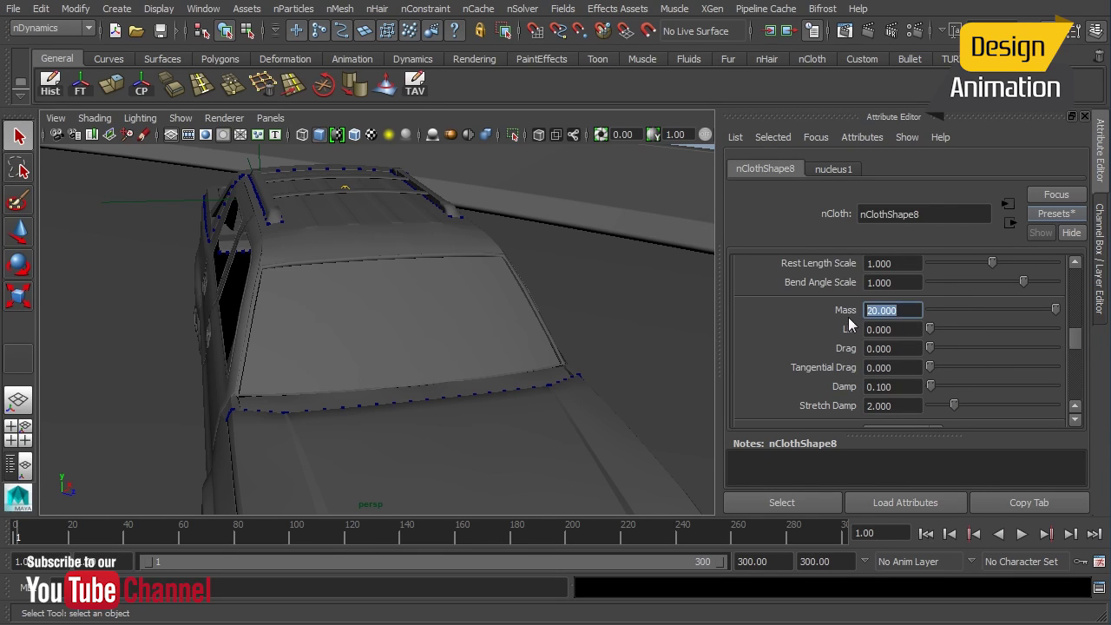
text(5)
key(Return)
drag(1074, 347, 1065, 282)
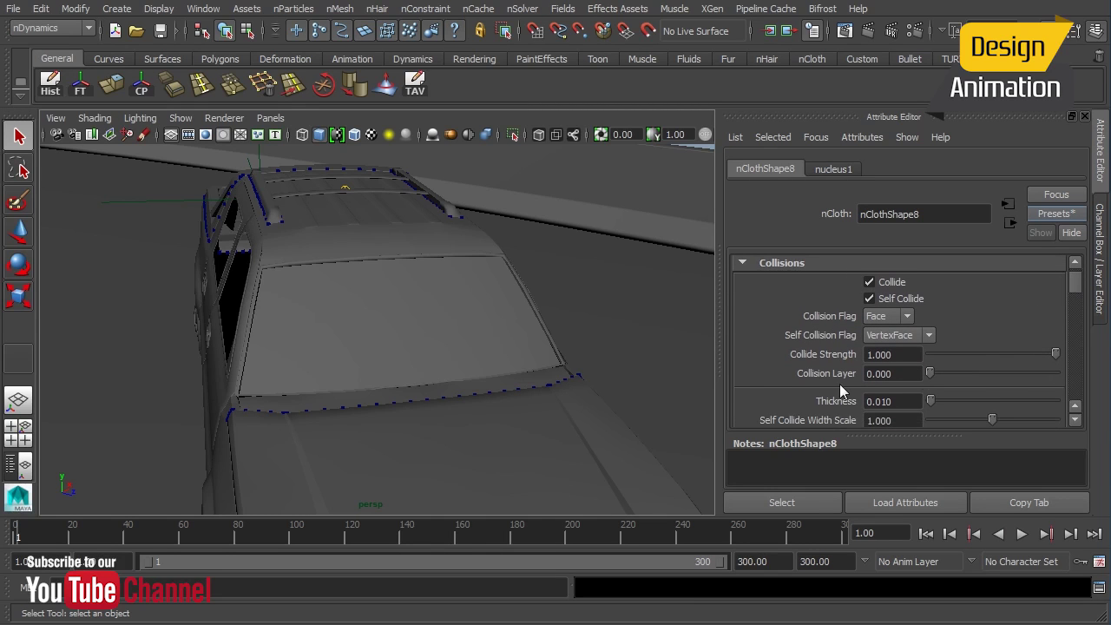
Set the windshield cloth's Collision Layer to 1
click(899, 374)
text(1)
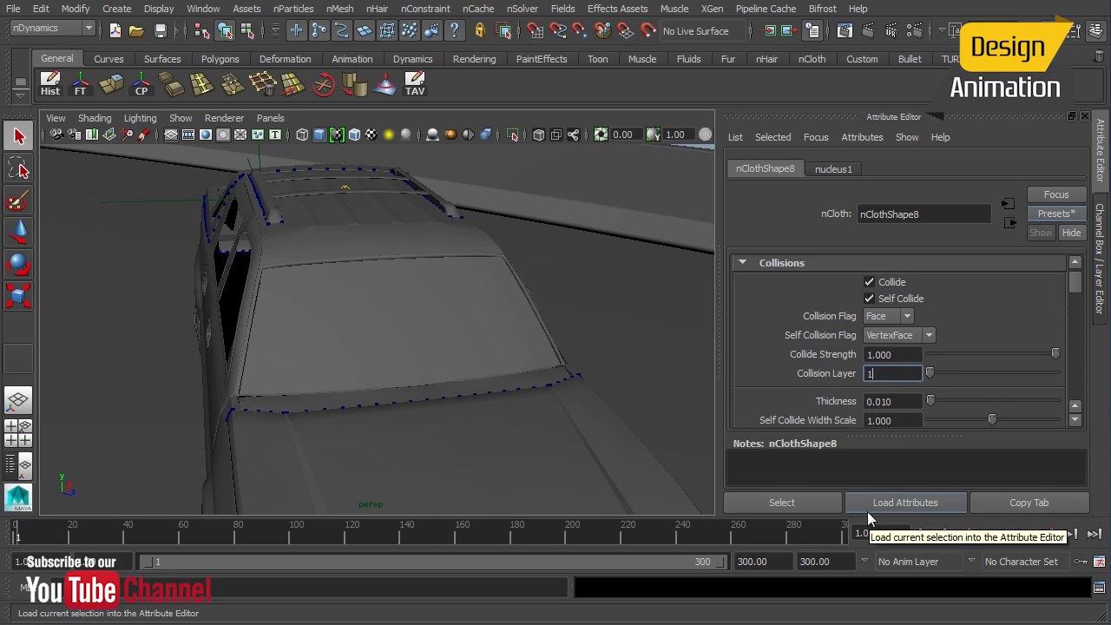
key(Return)
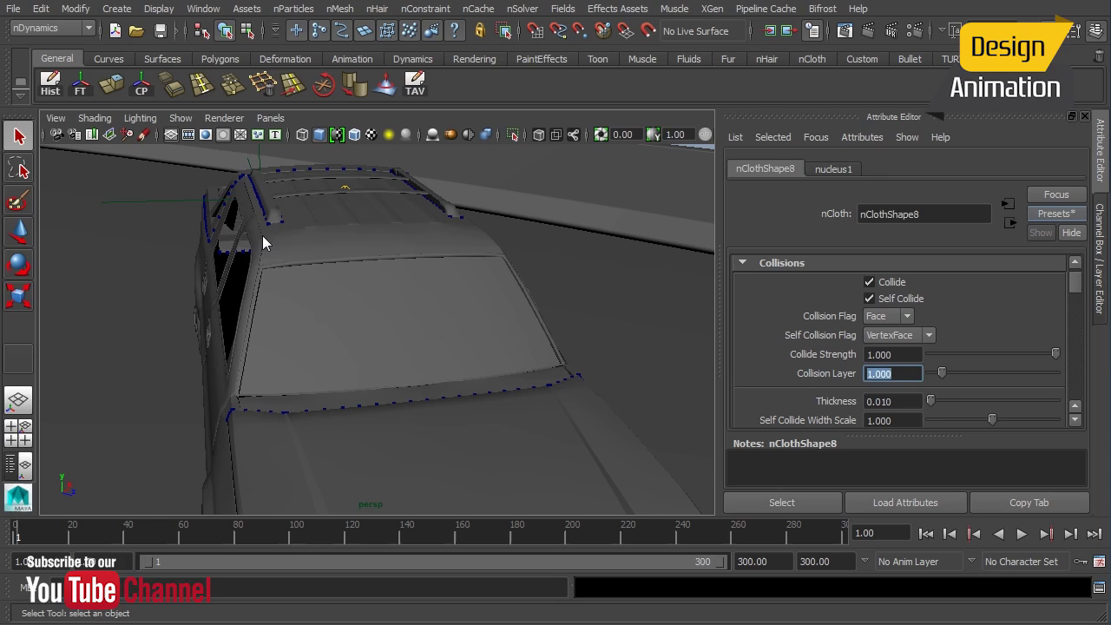
Compare against the truck body cloth nClothShape2, which stays on Collision Layer 0
click(343, 231)
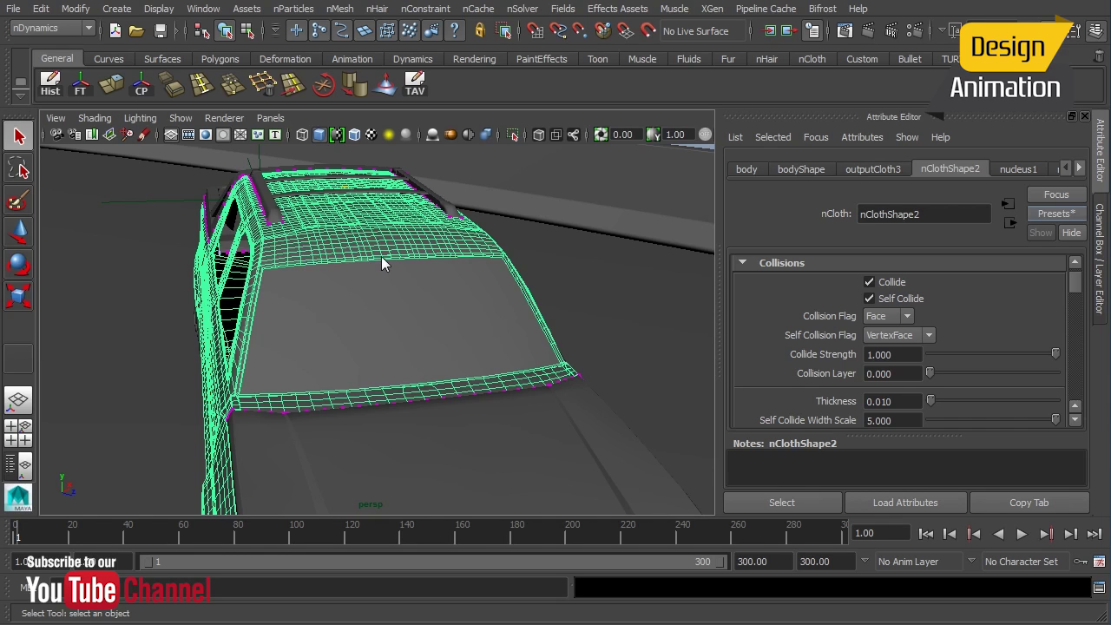
click(1081, 170)
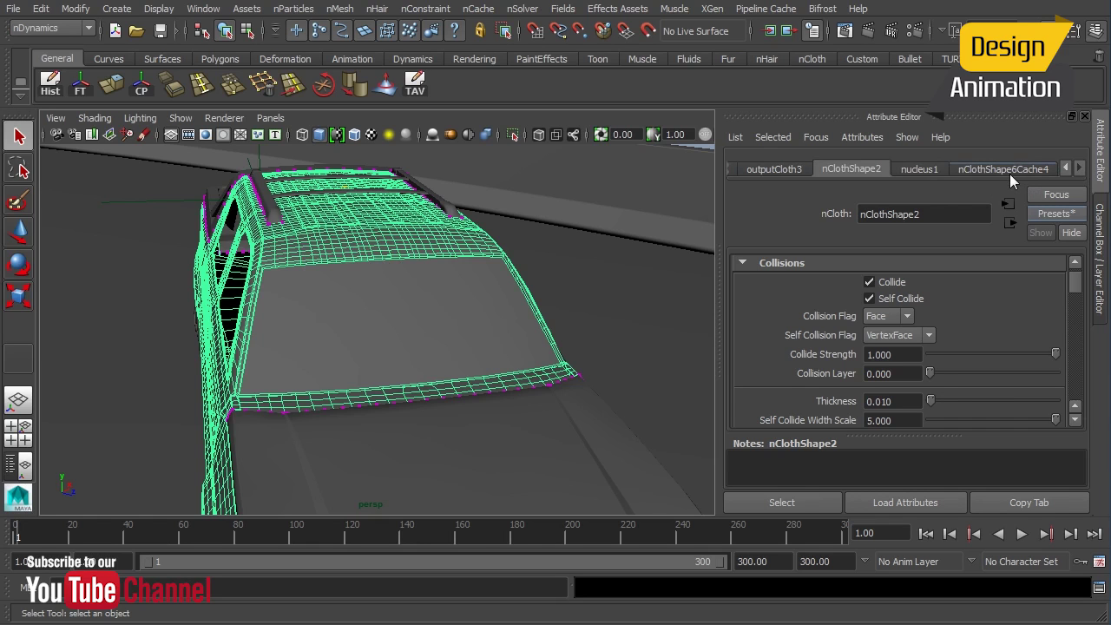
click(412, 323)
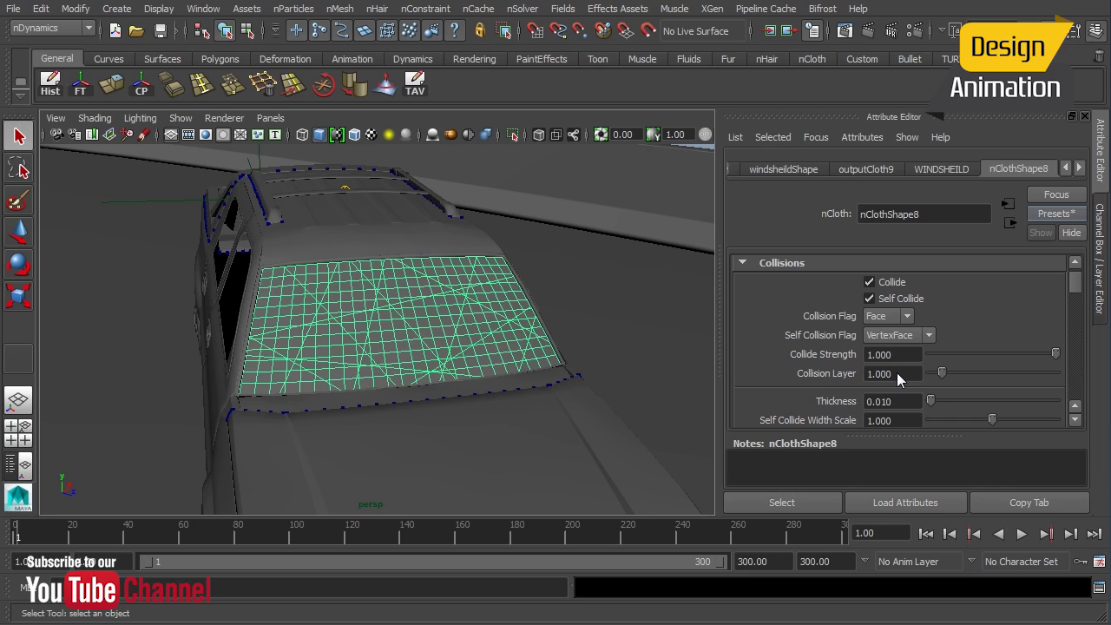
click(379, 244)
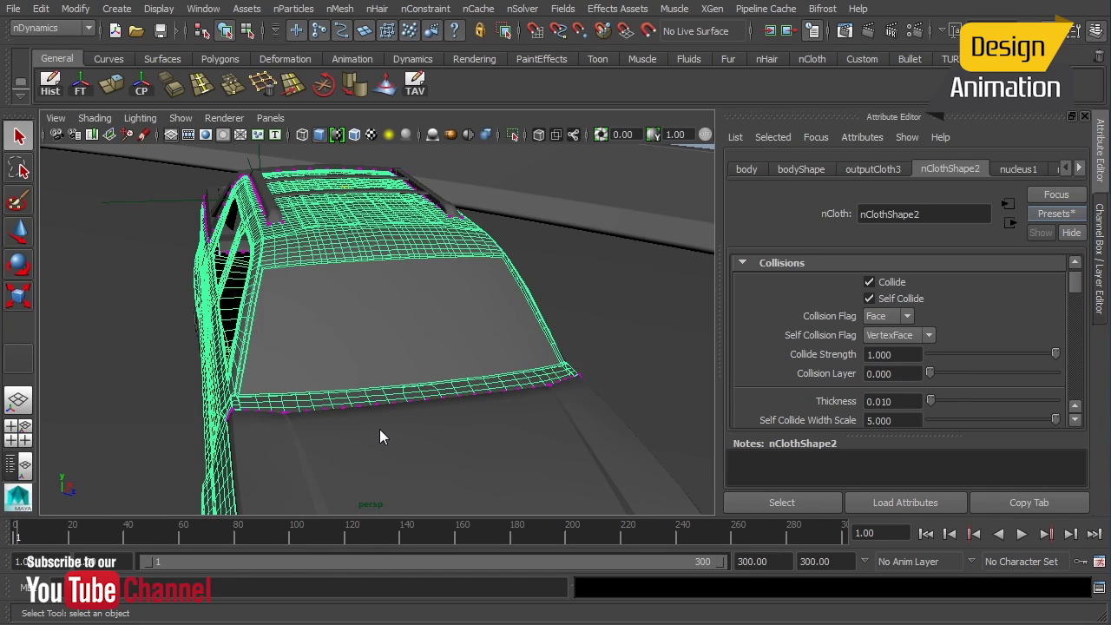
click(362, 325)
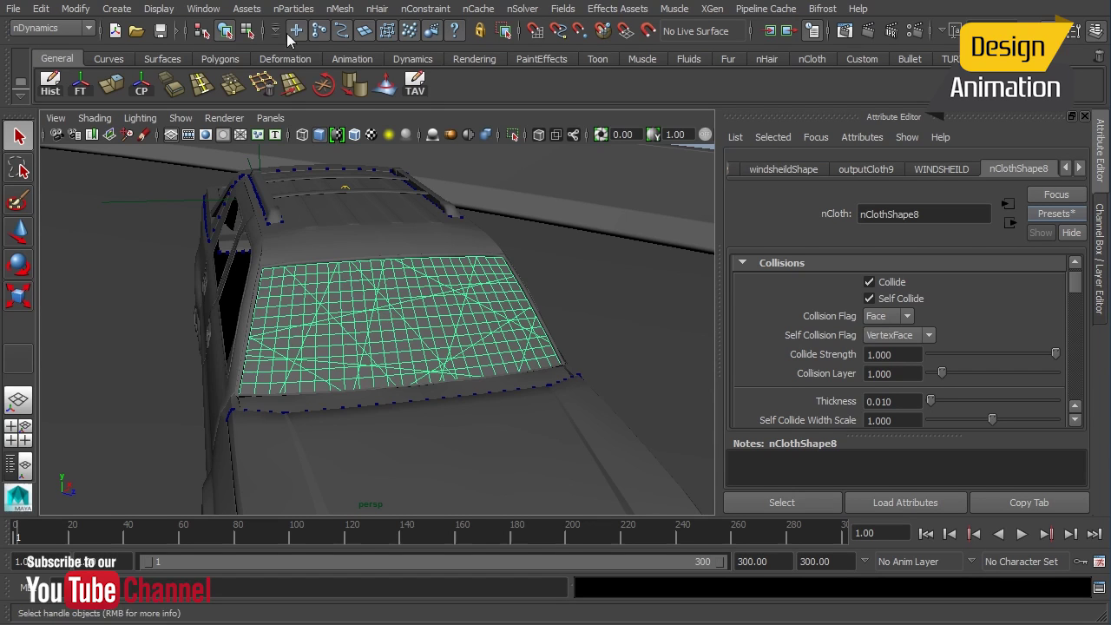
click(204, 9)
click(268, 186)
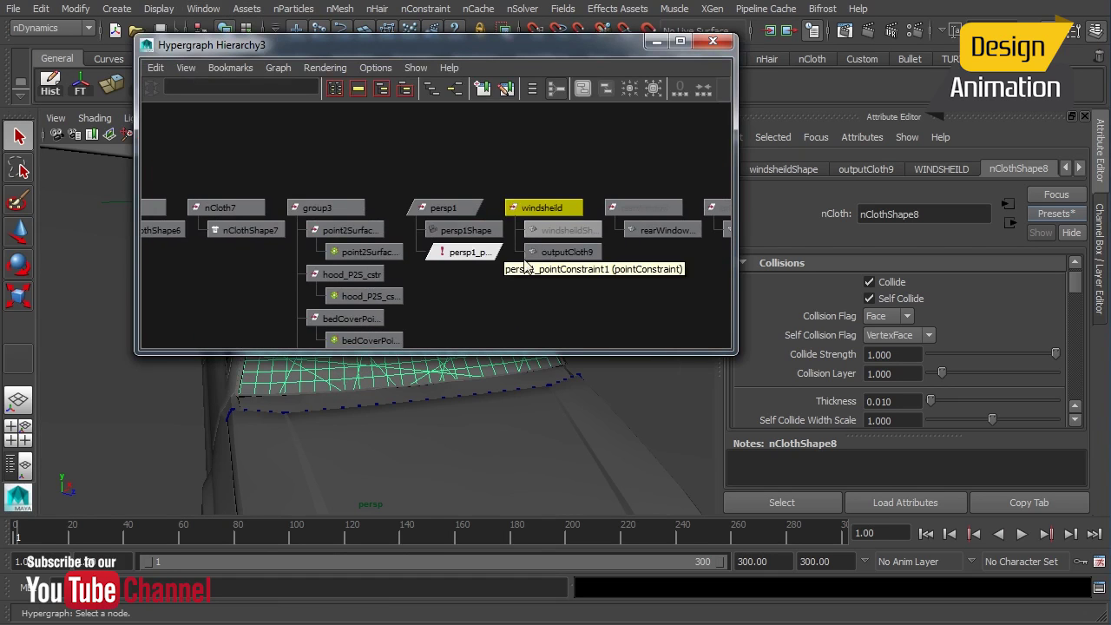
key(a)
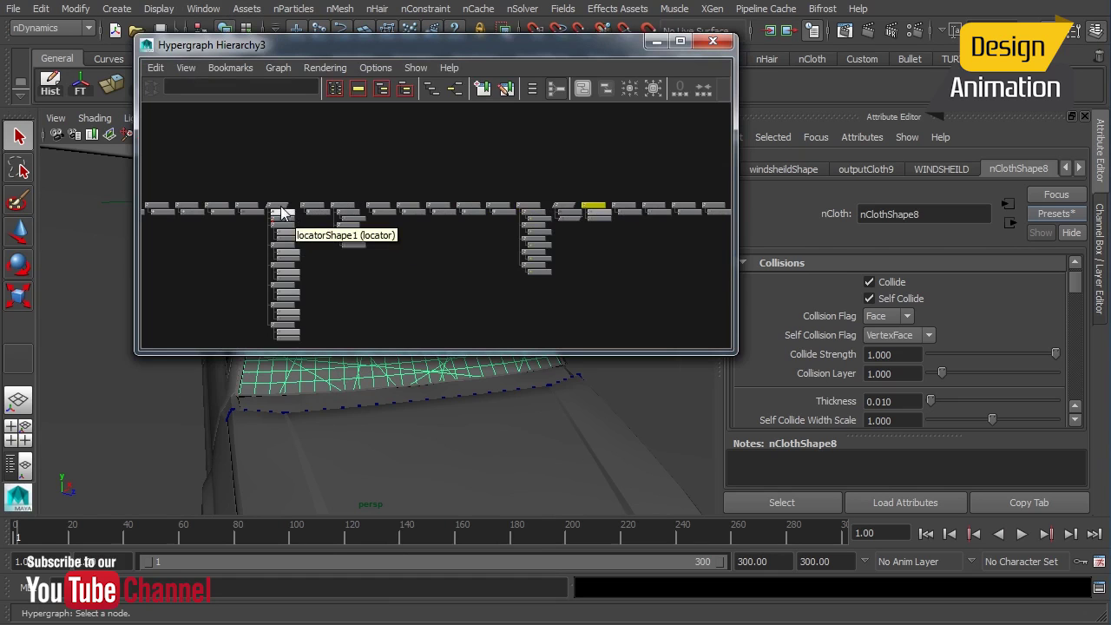
click(278, 207)
key(Up)
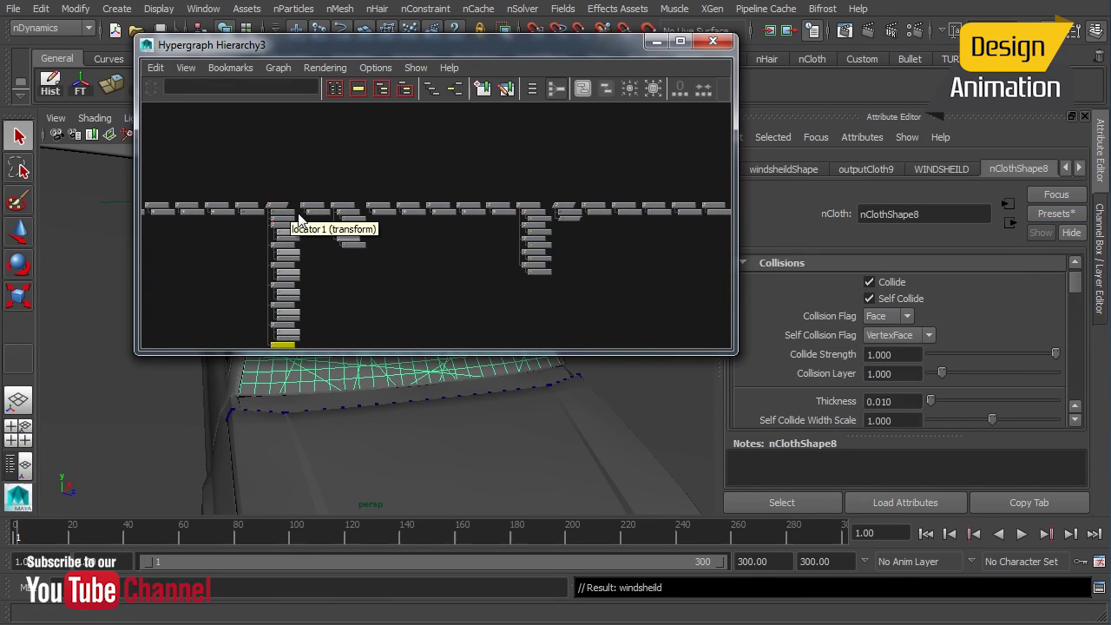
scroll(315, 283, up, 3)
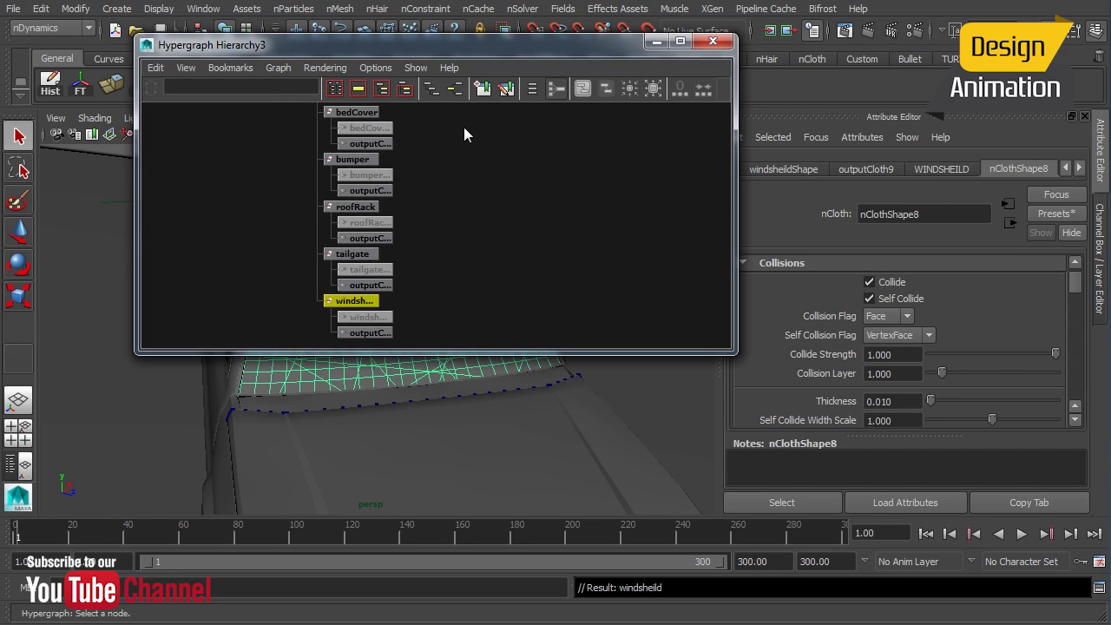
scroll(625, 188, down, 1)
click(659, 40)
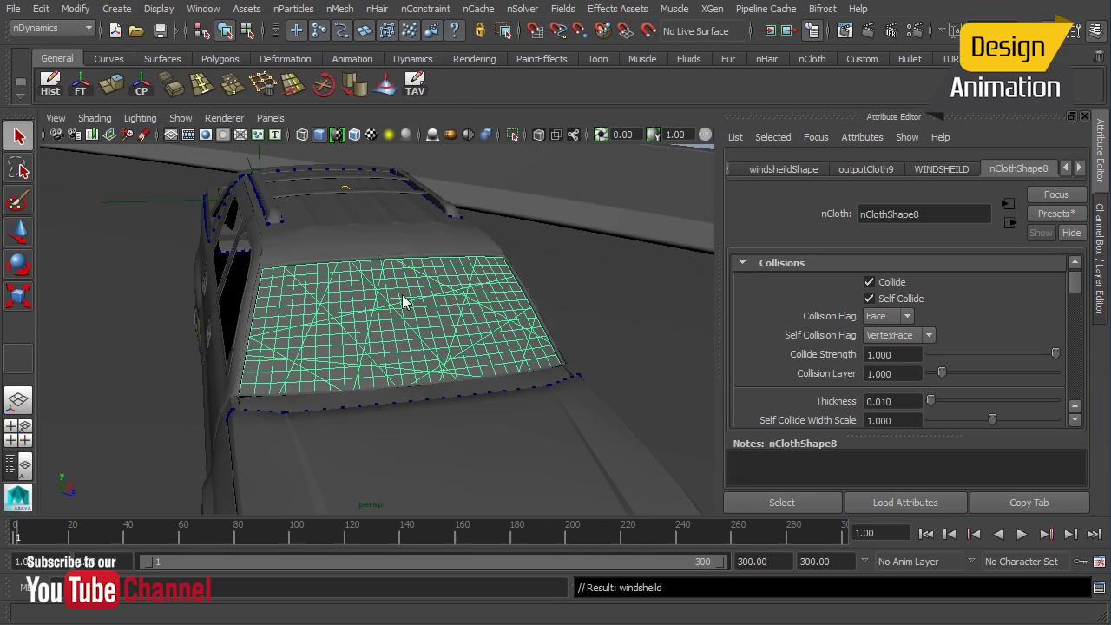
Switch the windshield to edge mode and select the windshield cloth
right_click(371, 269)
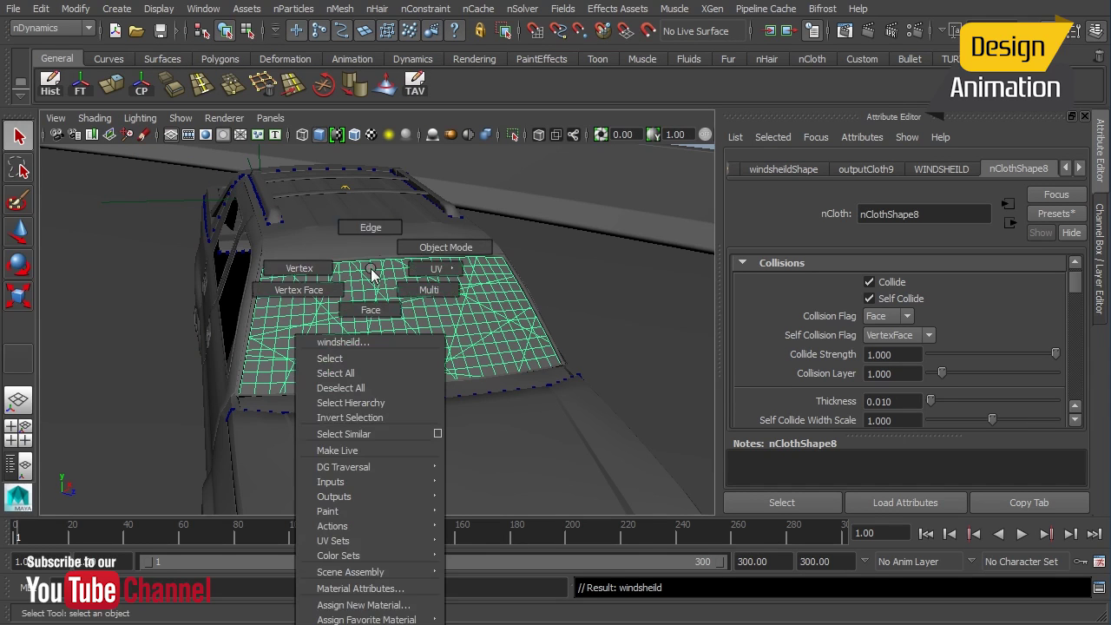
click(369, 229)
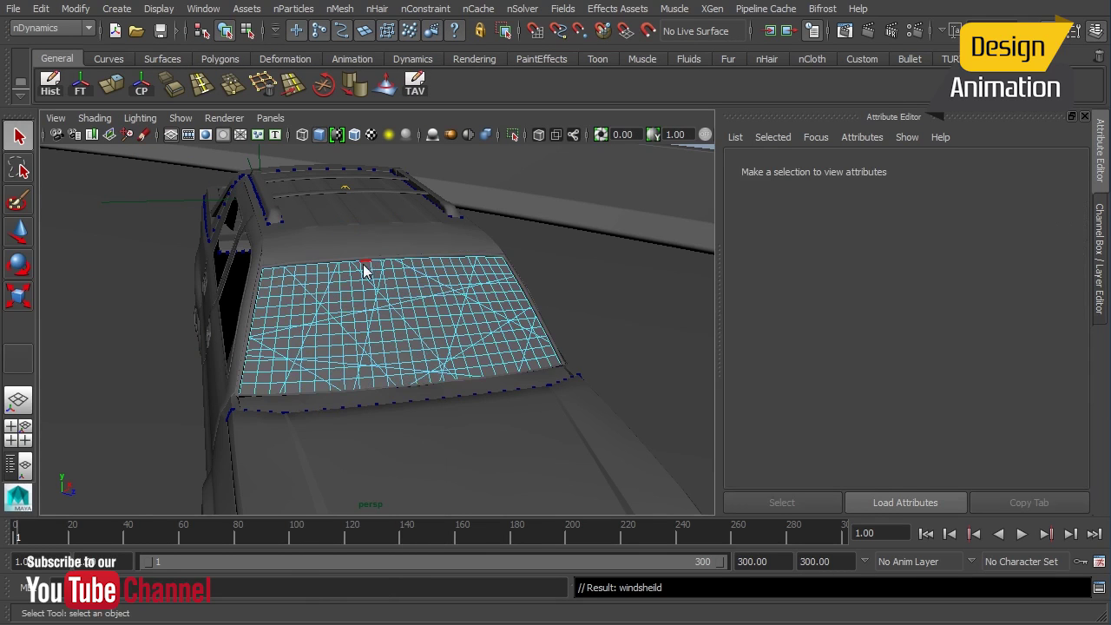
click(367, 269)
alt+right_drag(322, 318, 401, 321)
alt+drag(401, 322, 397, 344)
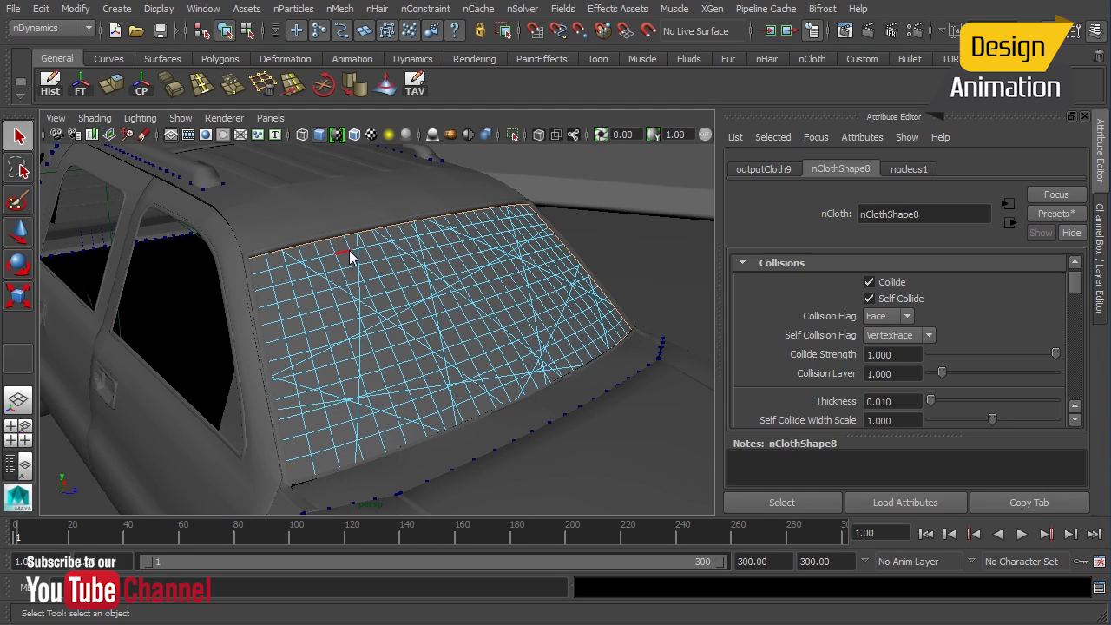
Add the truck body cloth to the selection and inspect the windshield's top edge
click(358, 226)
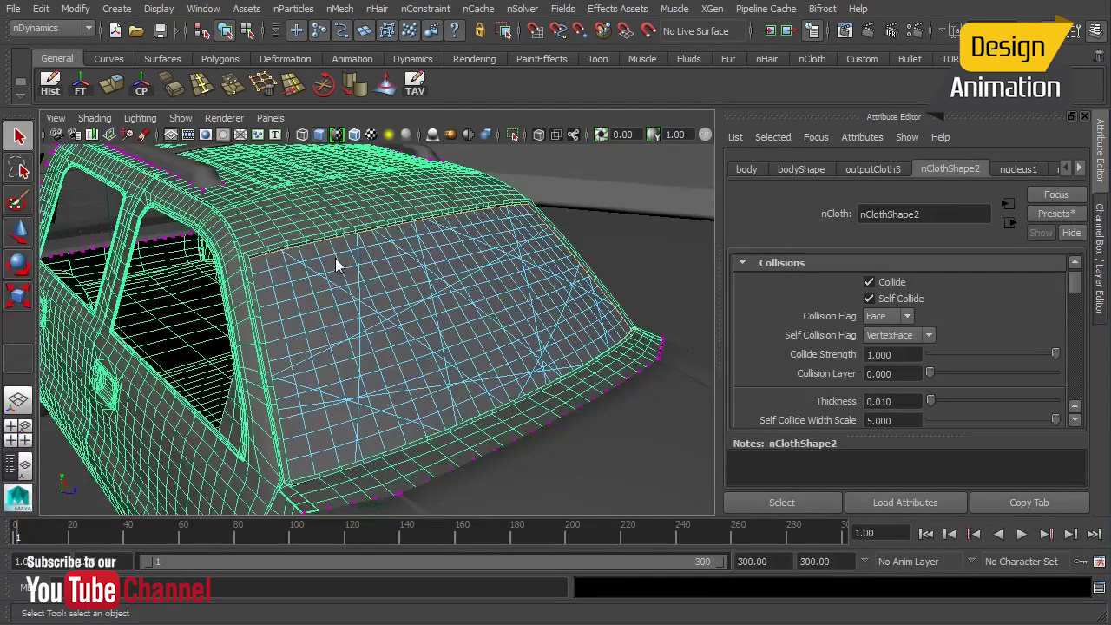
alt+right_drag(335, 258, 451, 276)
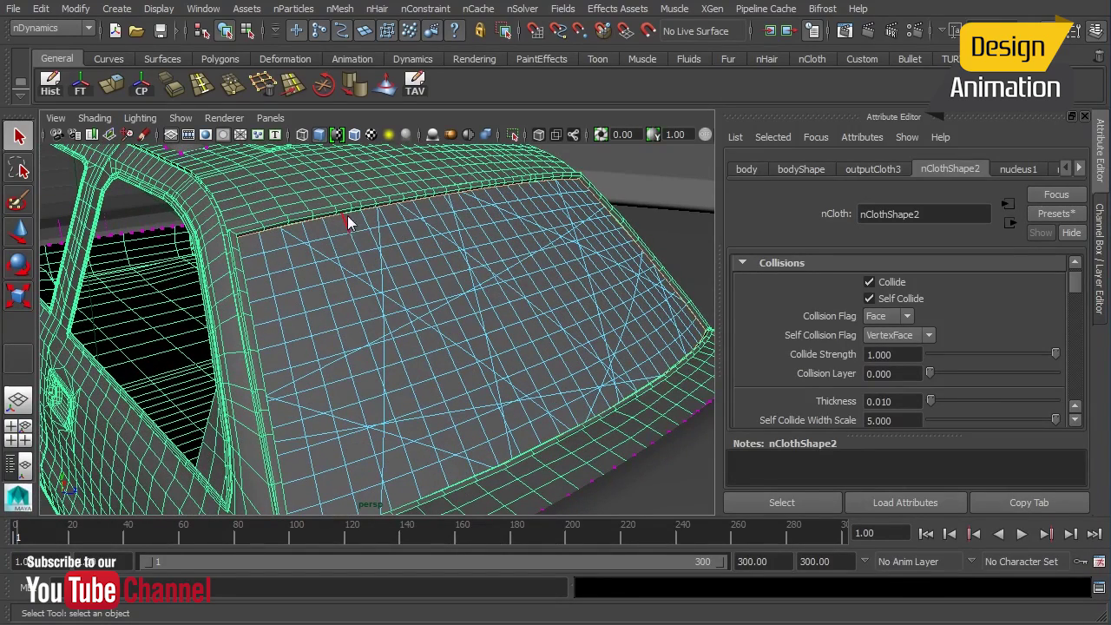
alt+drag(404, 253, 355, 251)
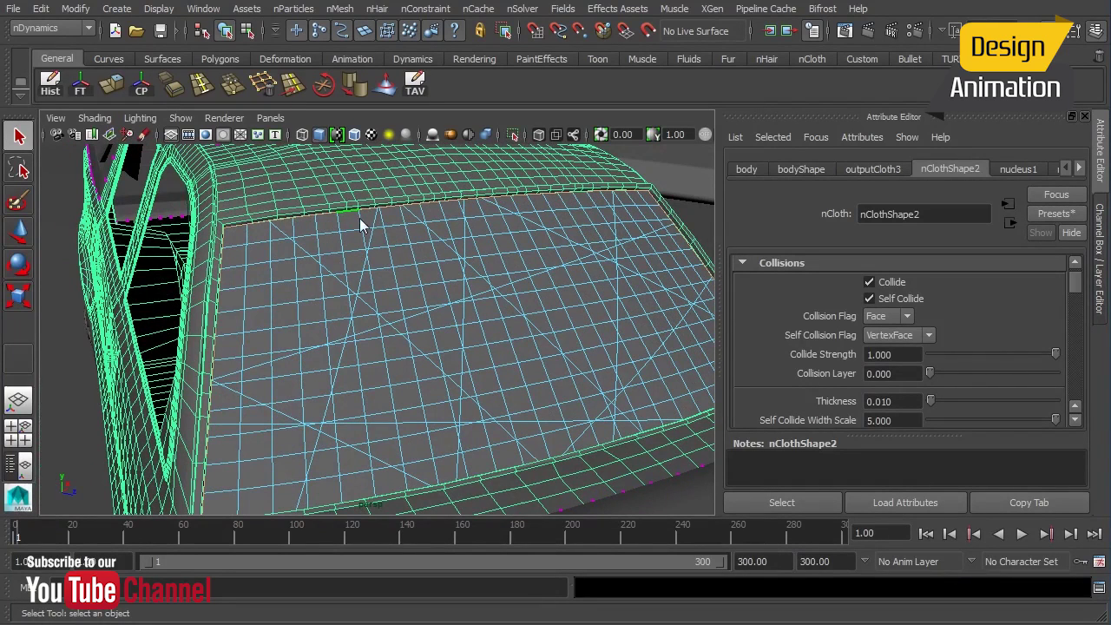
alt+drag(341, 204, 414, 276)
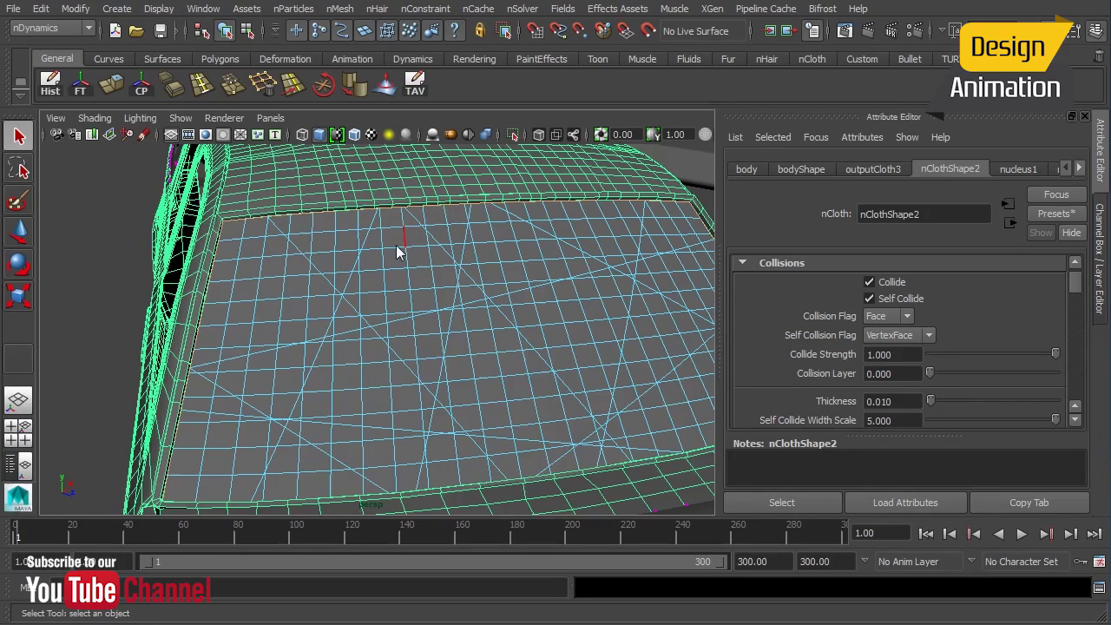
alt+drag(399, 243, 391, 338)
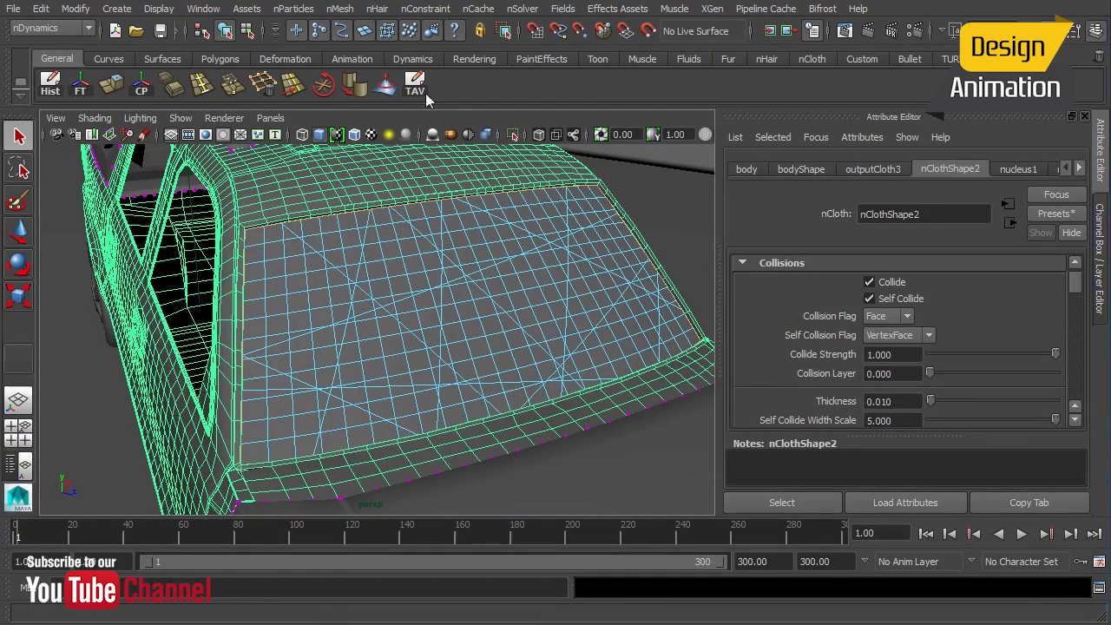
Apply Weld Adjacent Borders to join the windshield cloth to the truck body cloth
click(439, 9)
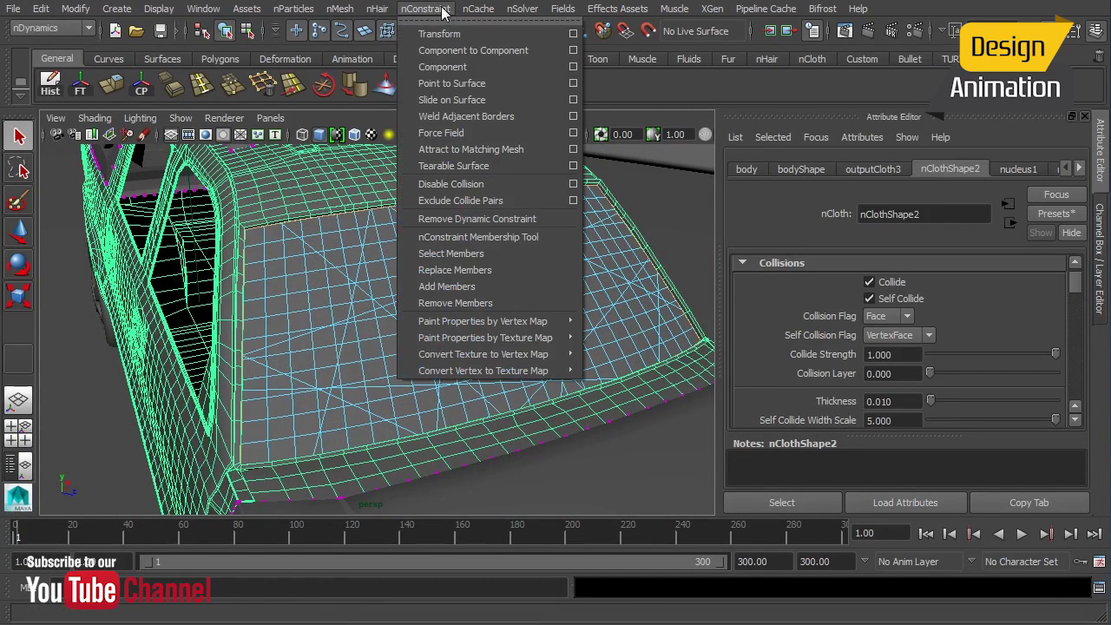
click(468, 117)
scroll(404, 286, down, 1)
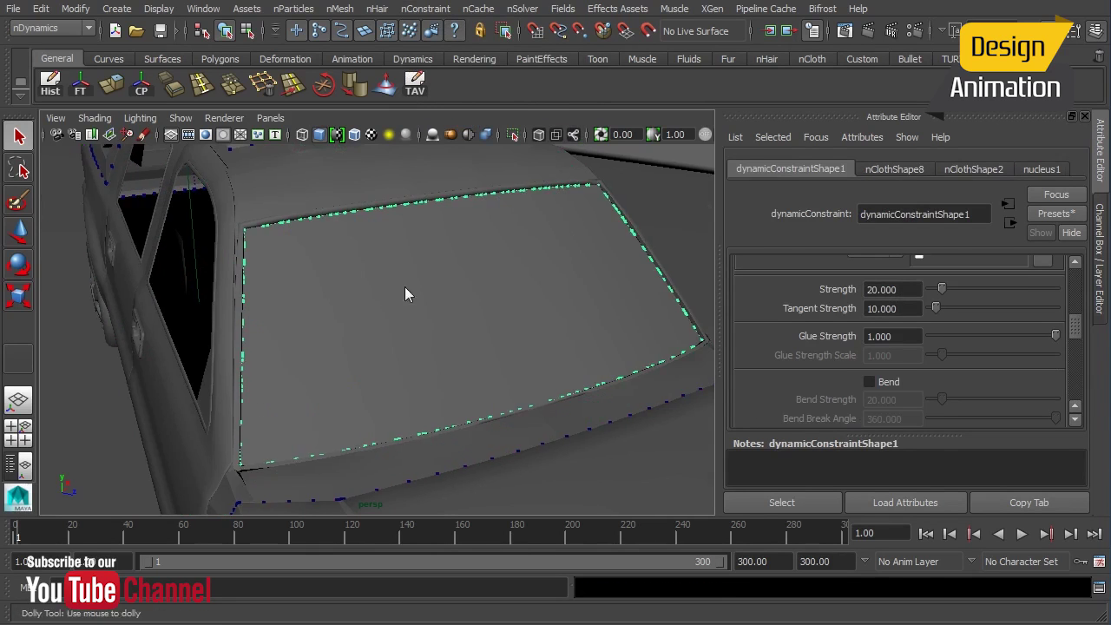
scroll(405, 286, up, 5)
scroll(476, 352, down, 2)
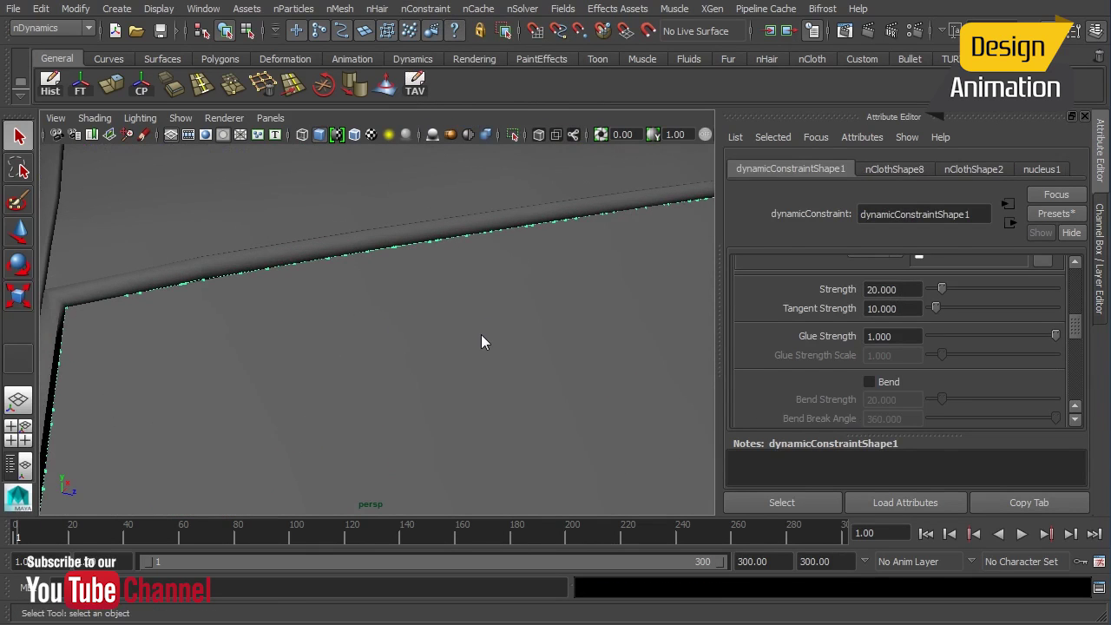
Switch to wireframe and orbit along the windshield to inspect the weld points
key(4)
scroll(480, 316, down, 2)
alt+middle_drag(480, 316, 341, 343)
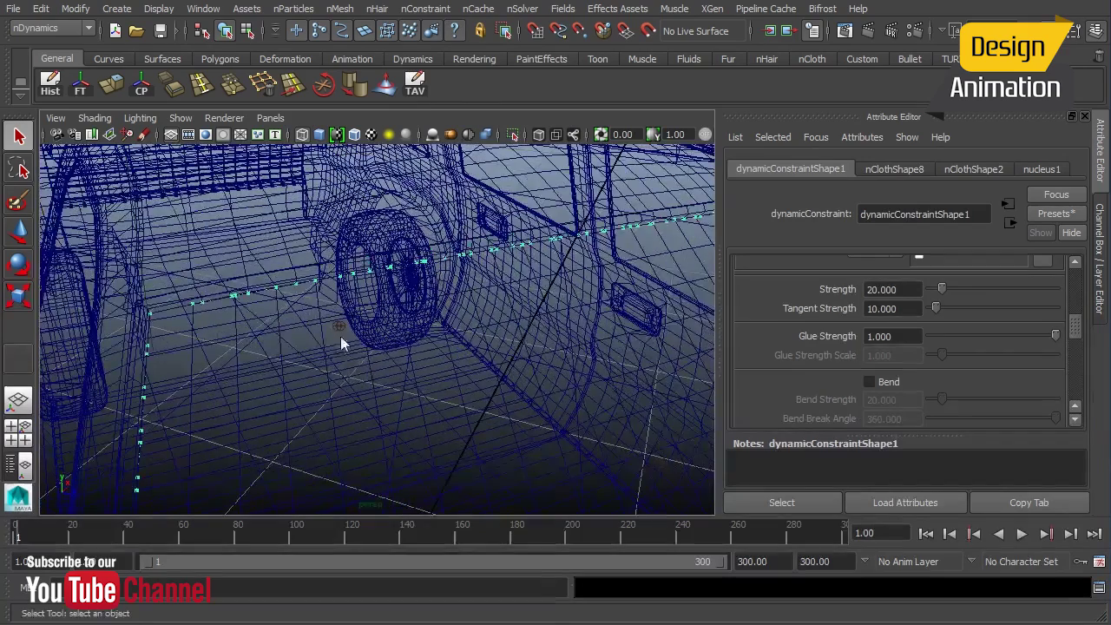
alt+drag(341, 338, 366, 342)
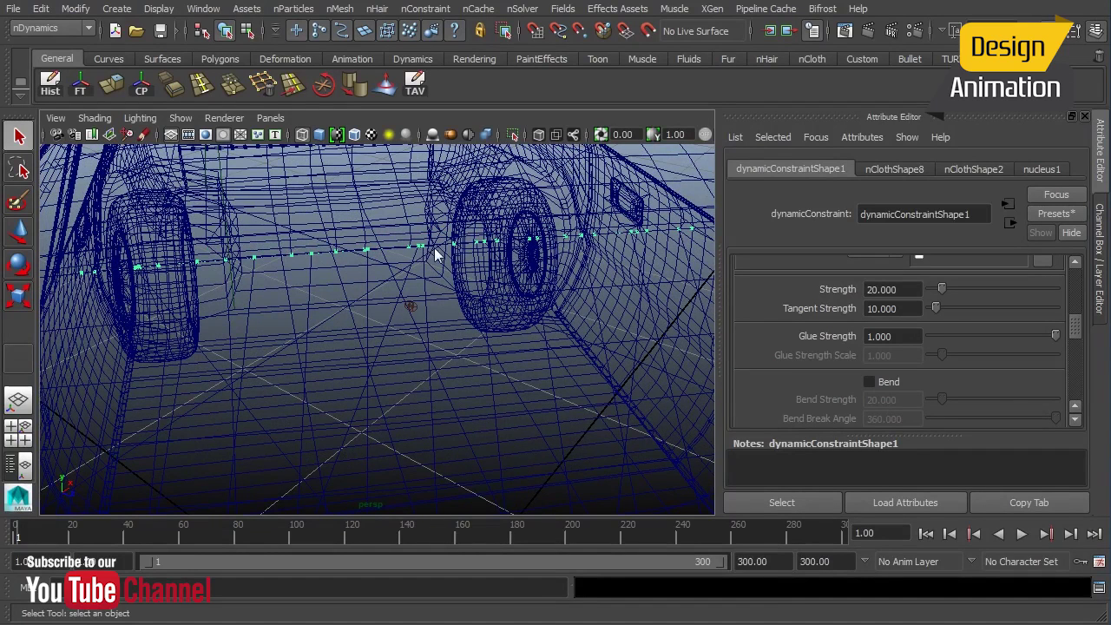
drag(1078, 330, 1077, 284)
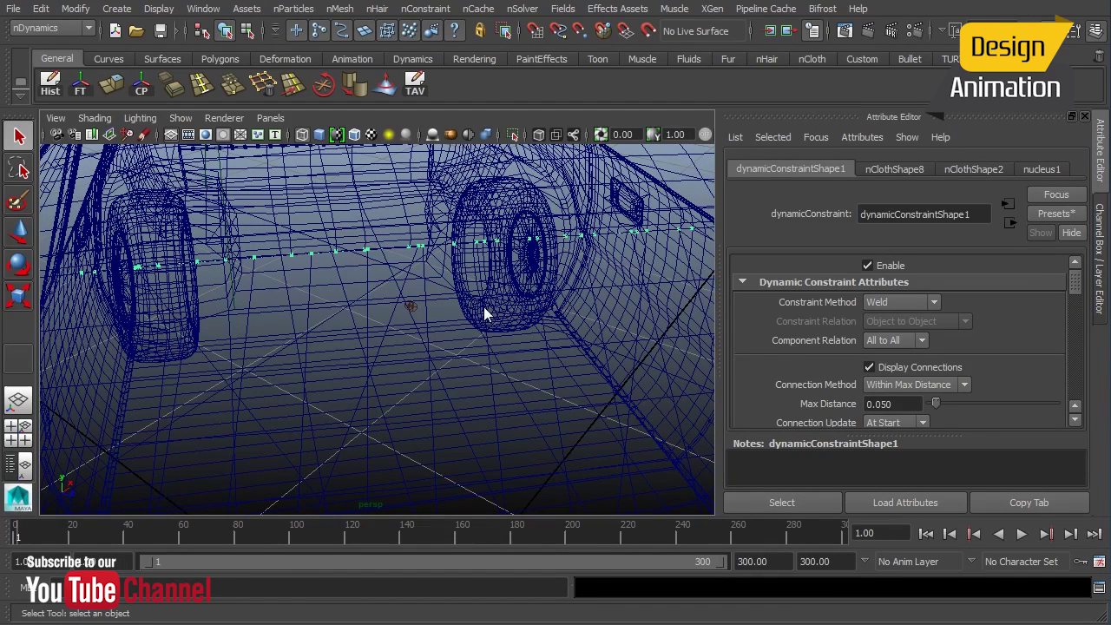
Return to shaded display, select the windshield cloth, and frame the whole windshield
key(5)
click(476, 334)
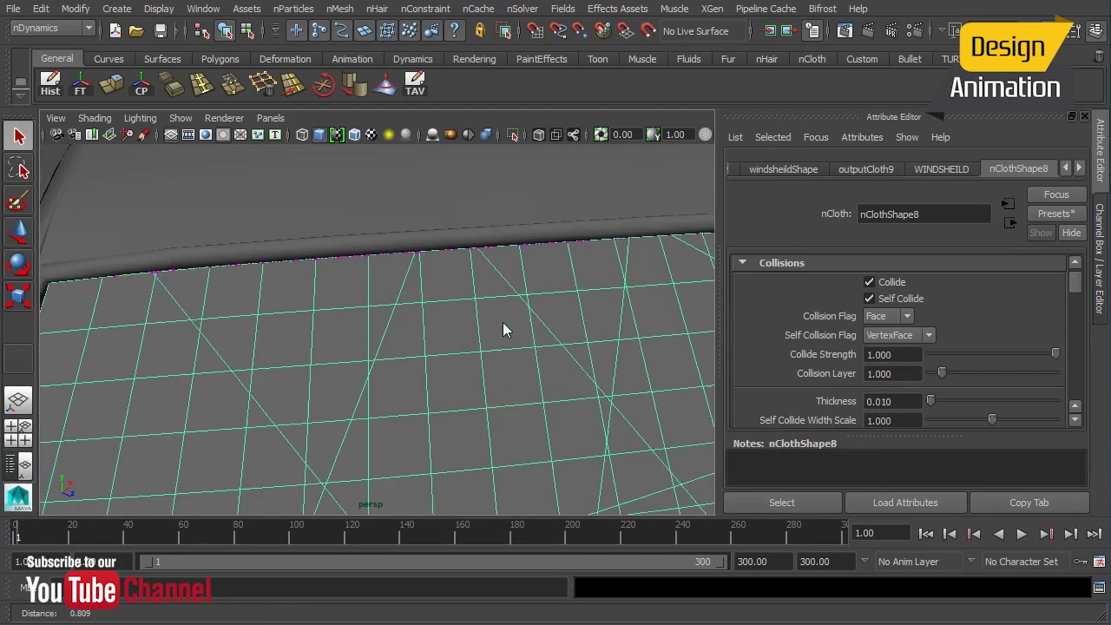
alt+drag(502, 322, 273, 327)
alt+right_drag(272, 328, 460, 304)
alt+drag(460, 305, 400, 306)
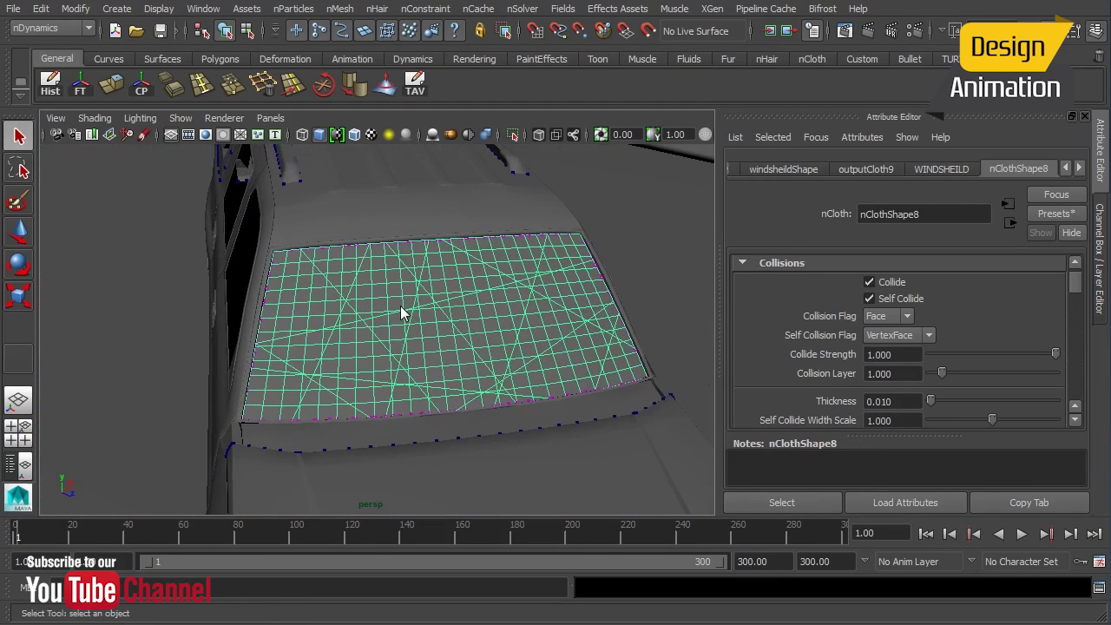
alt+drag(490, 305, 468, 301)
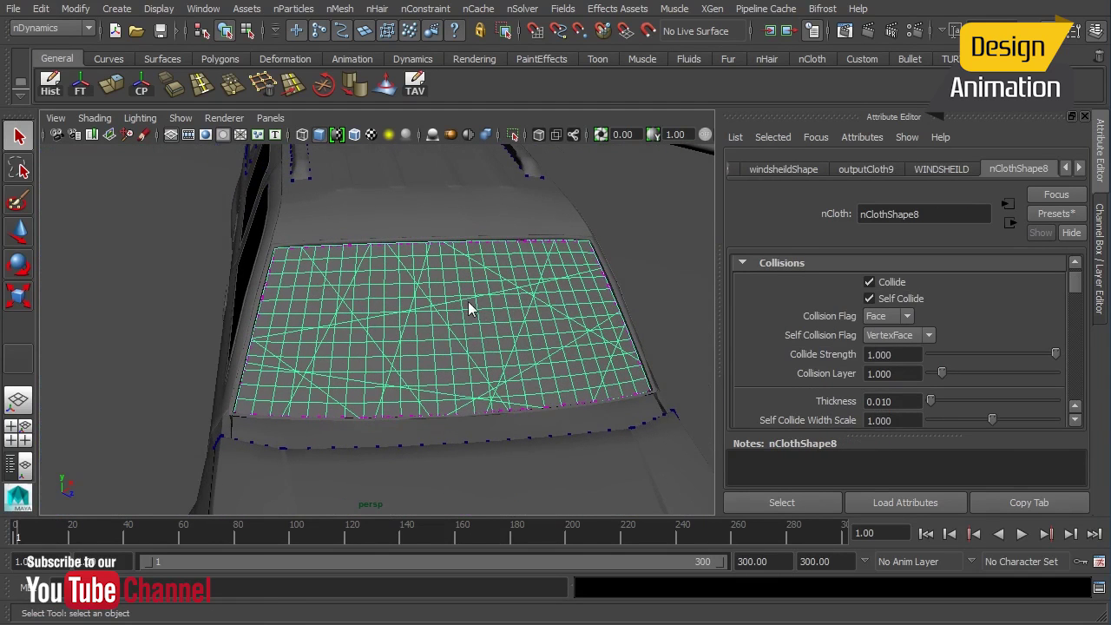
Convert a top-border edge selection to the border vertices, then toggle-select to keep only interior vertices
right_drag(461, 284, 455, 245)
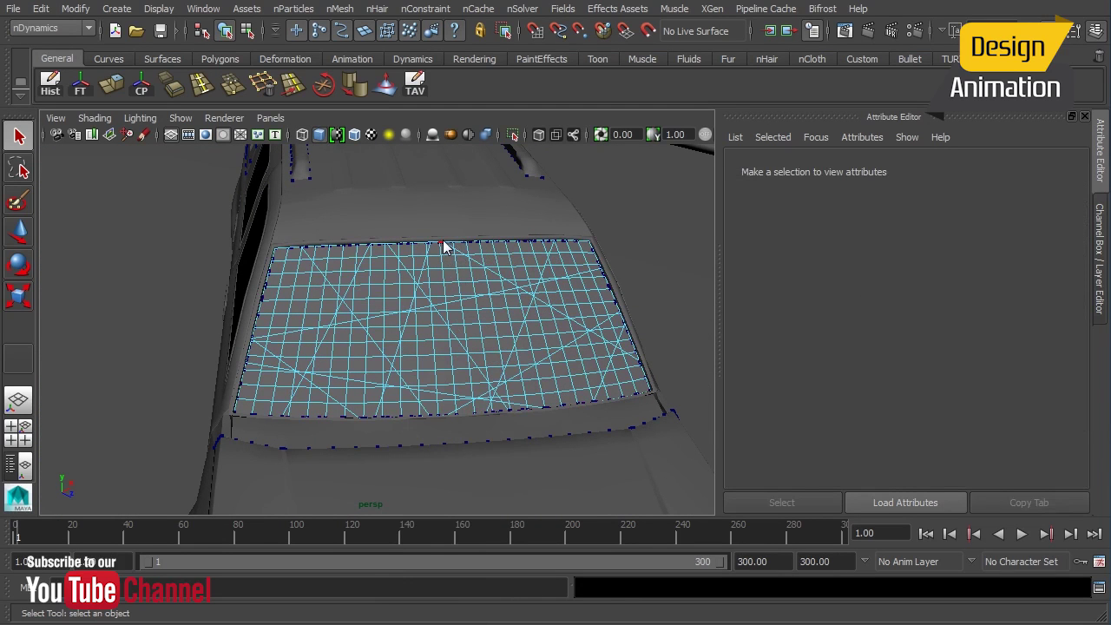
click(443, 247)
ctrl+right_click(442, 248)
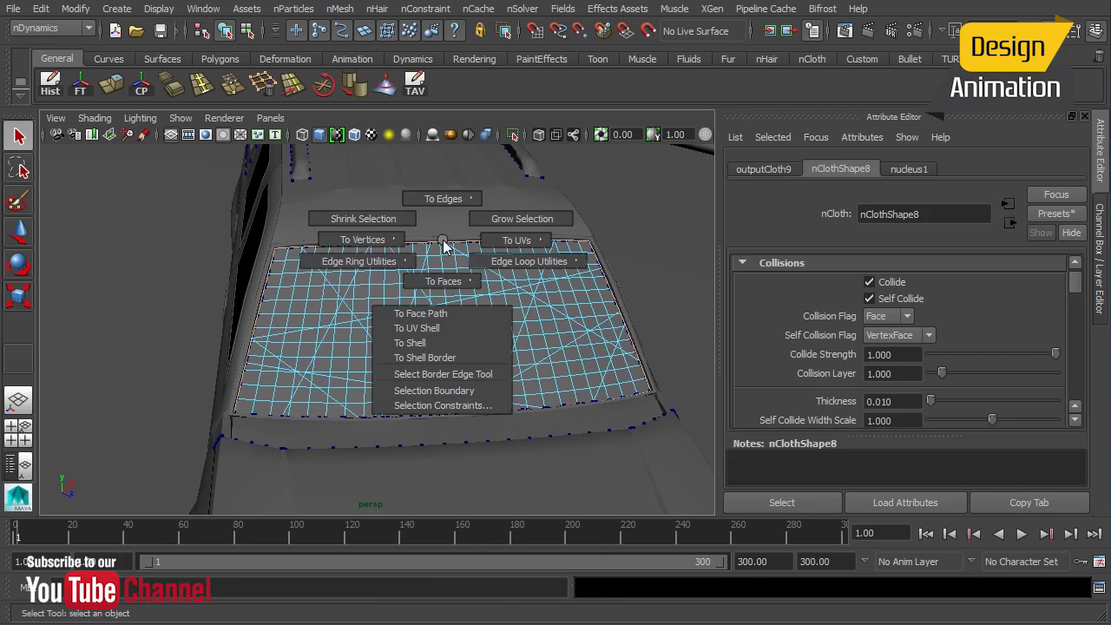
ctrl+right_drag(443, 247, 323, 246)
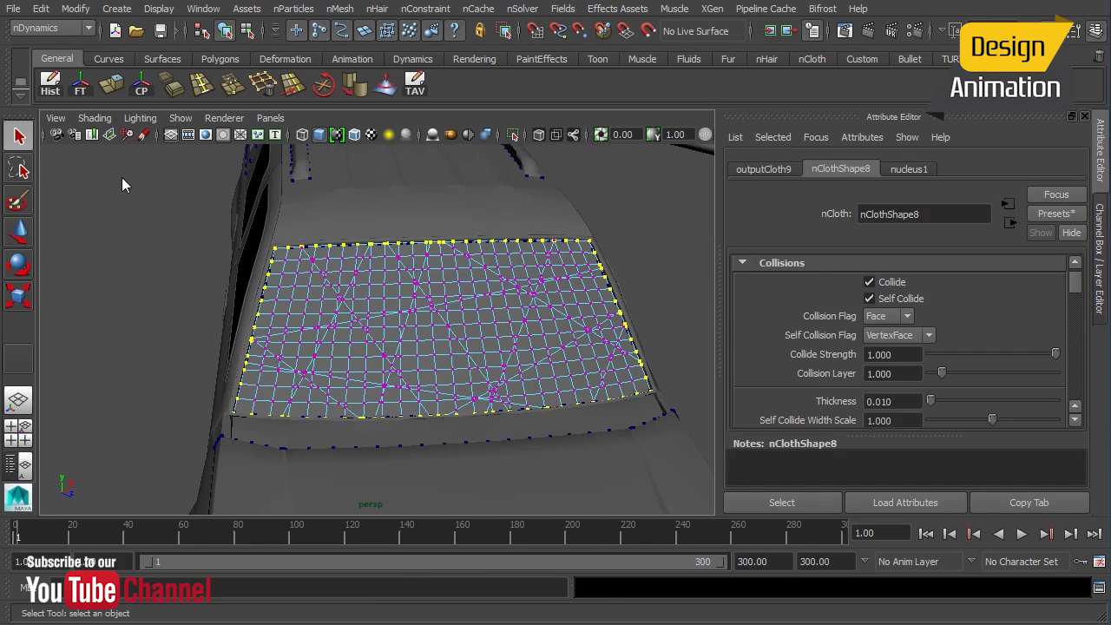
shift+drag(122, 177, 701, 470)
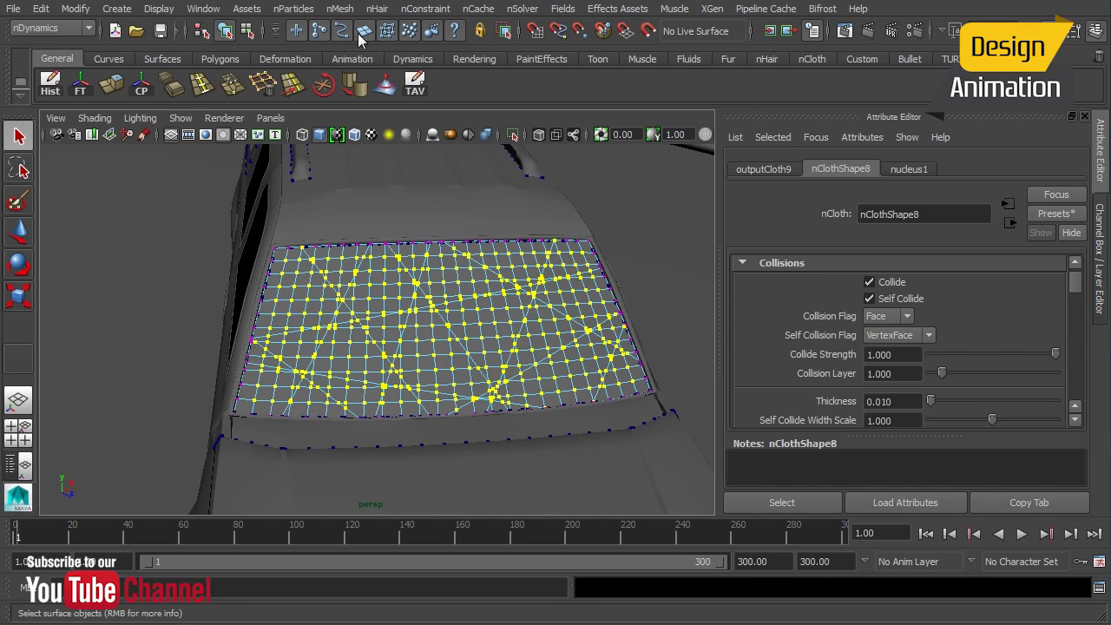
Apply a Tearable Surface constraint to the interior vertices and check its Channel Box values
click(344, 11)
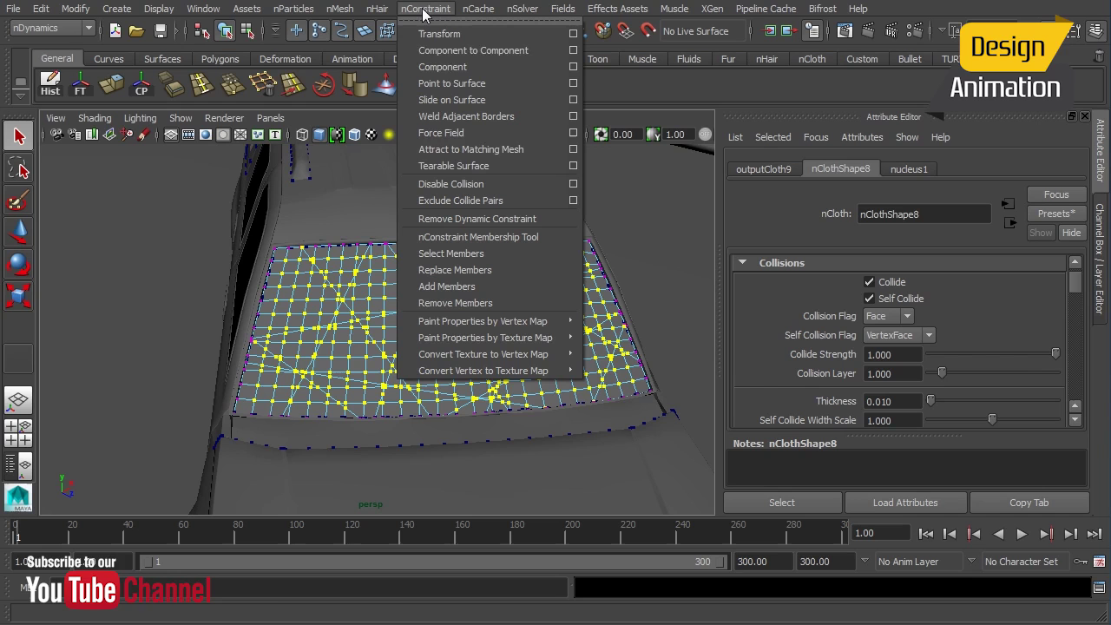
click(451, 166)
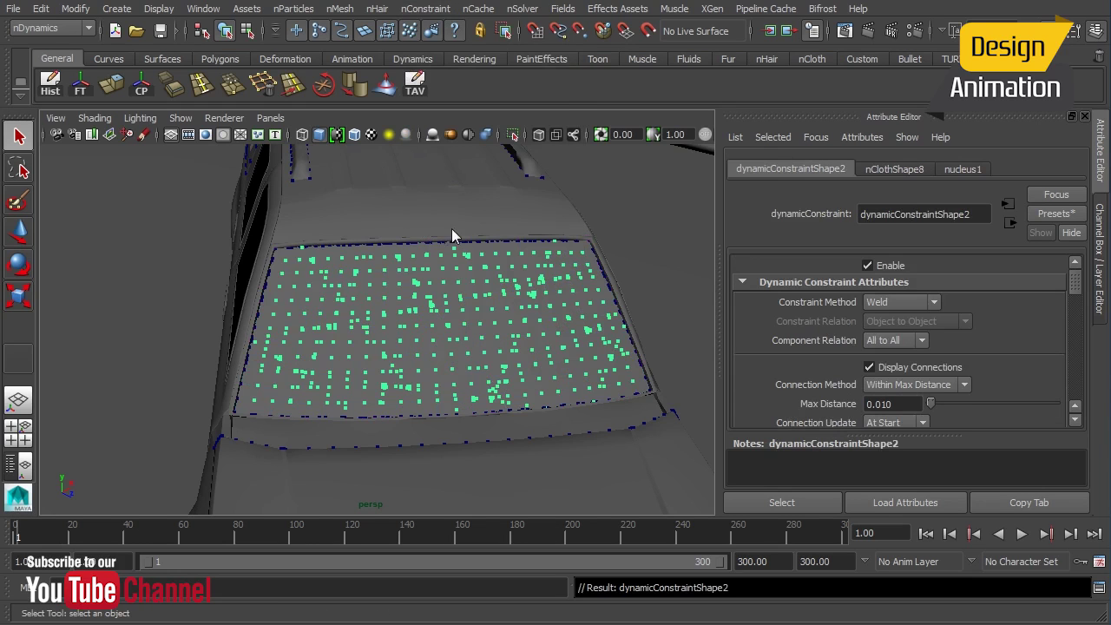
click(1100, 241)
drag(1081, 208, 1072, 262)
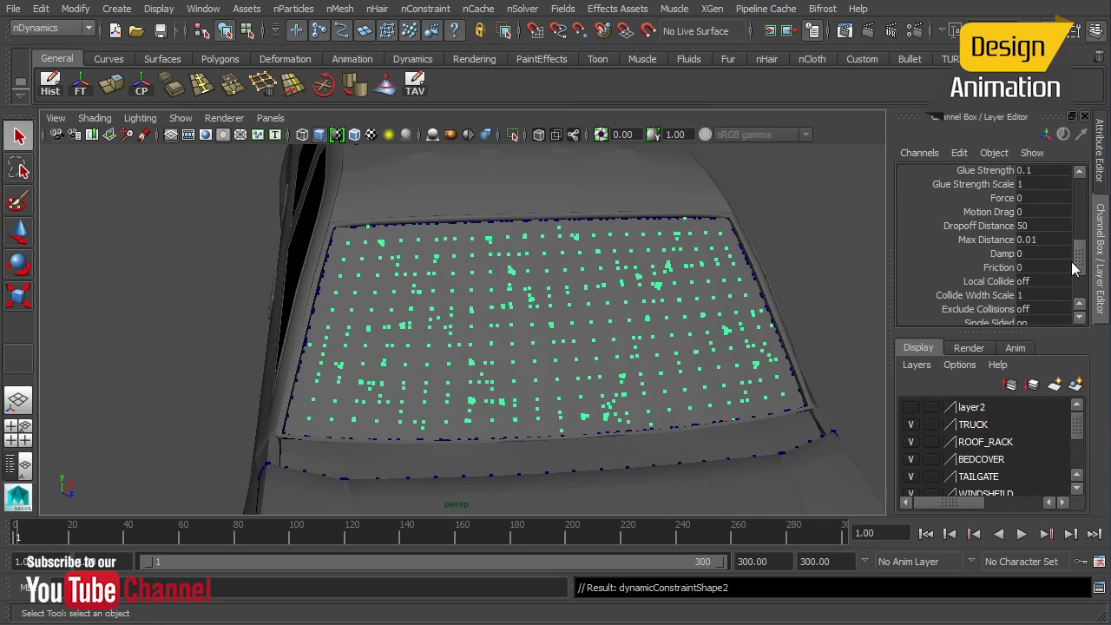
Reselect the windshield cloth, show its nCloth attributes, and orbit to view the roof and cab
click(624, 267)
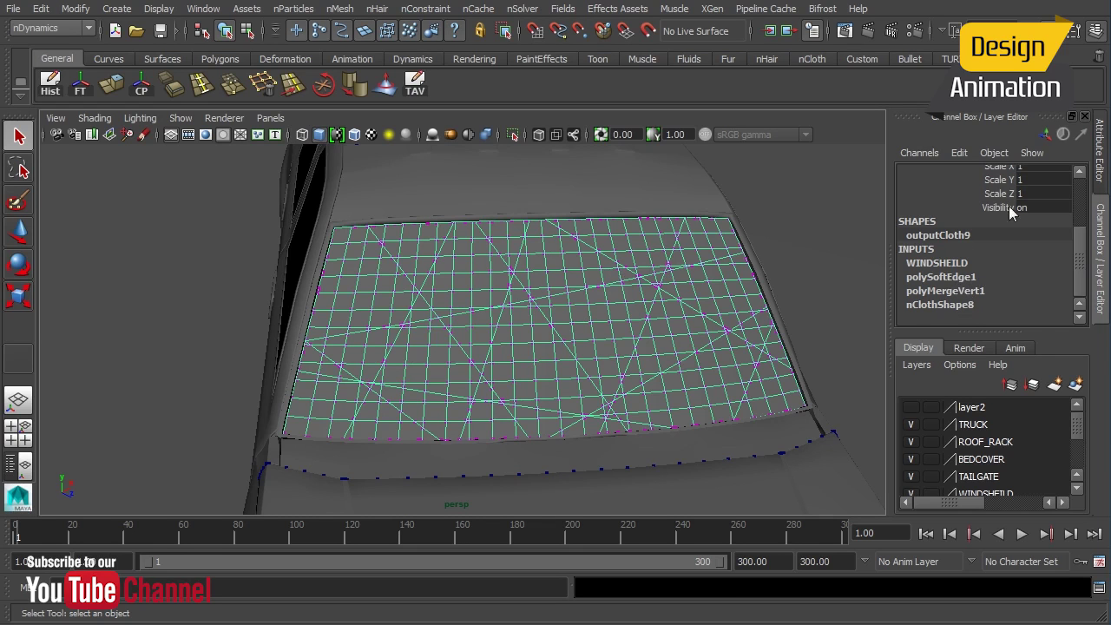
click(1100, 150)
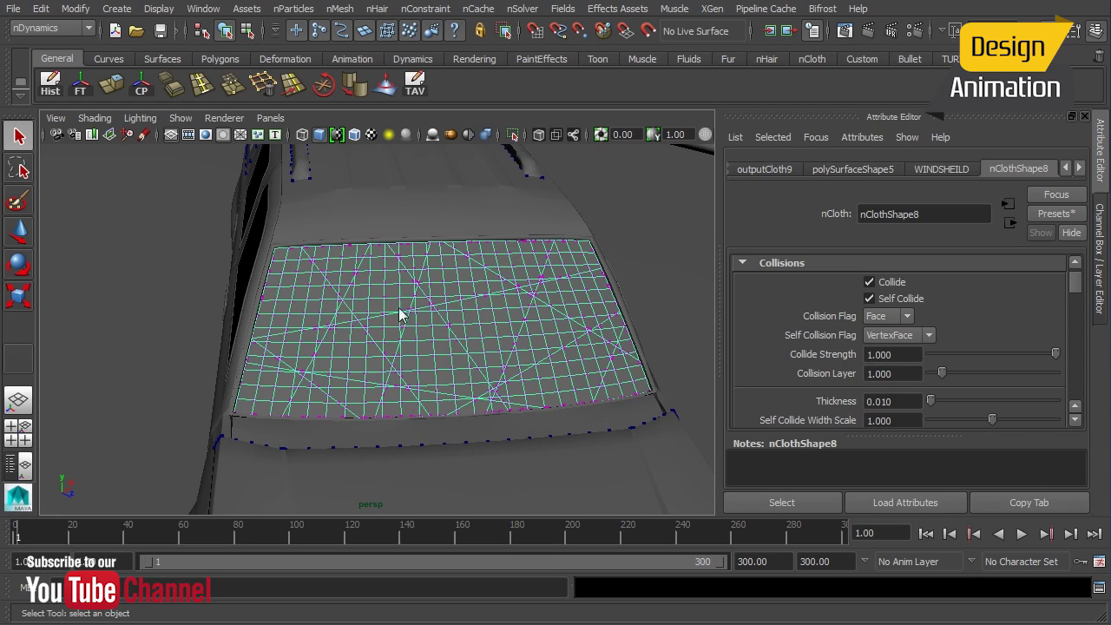
alt+drag(399, 315, 475, 373)
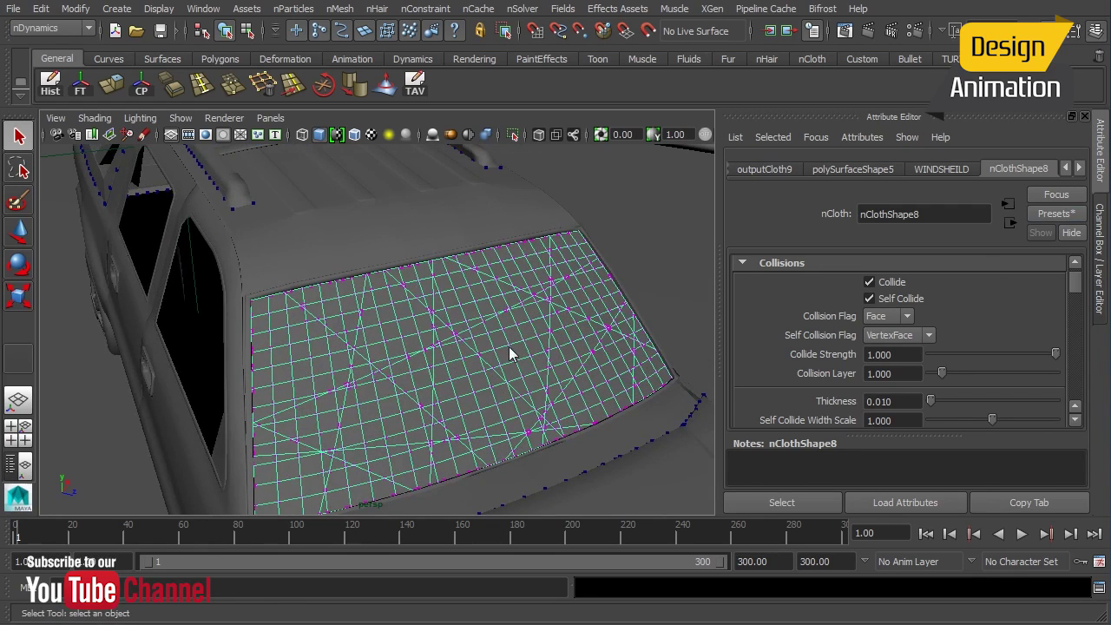
alt+drag(509, 353, 512, 313)
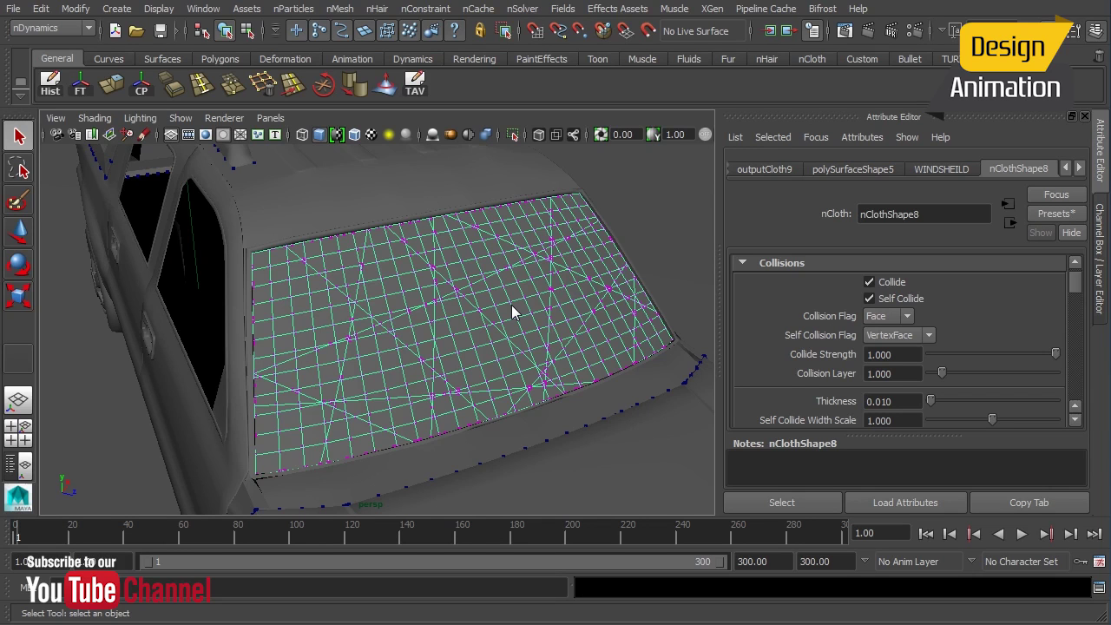
alt+drag(512, 313, 372, 258)
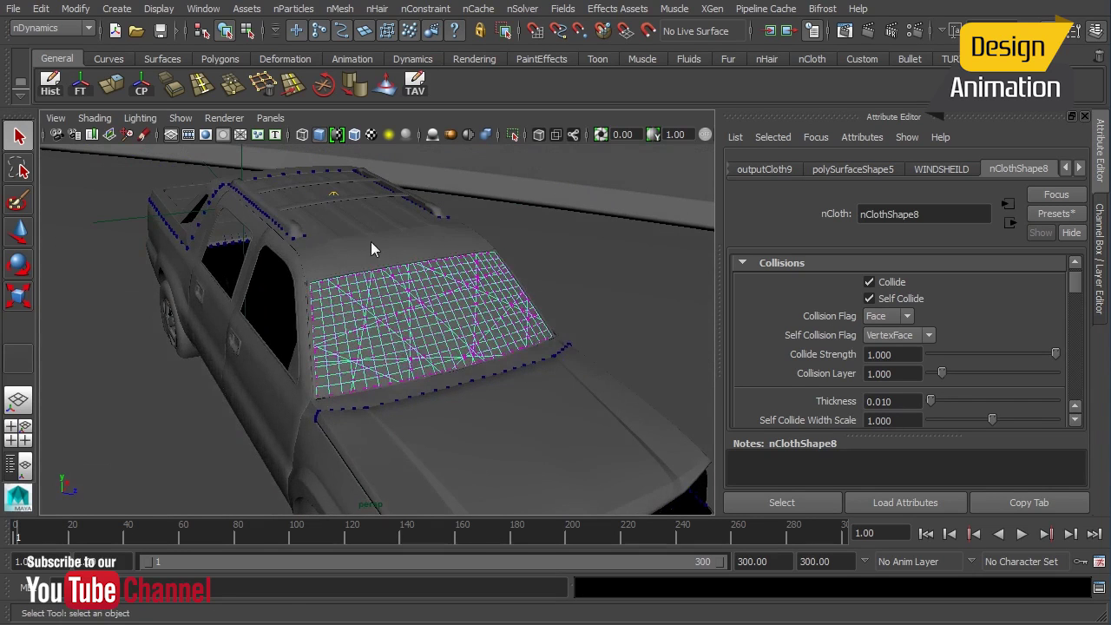
click(371, 242)
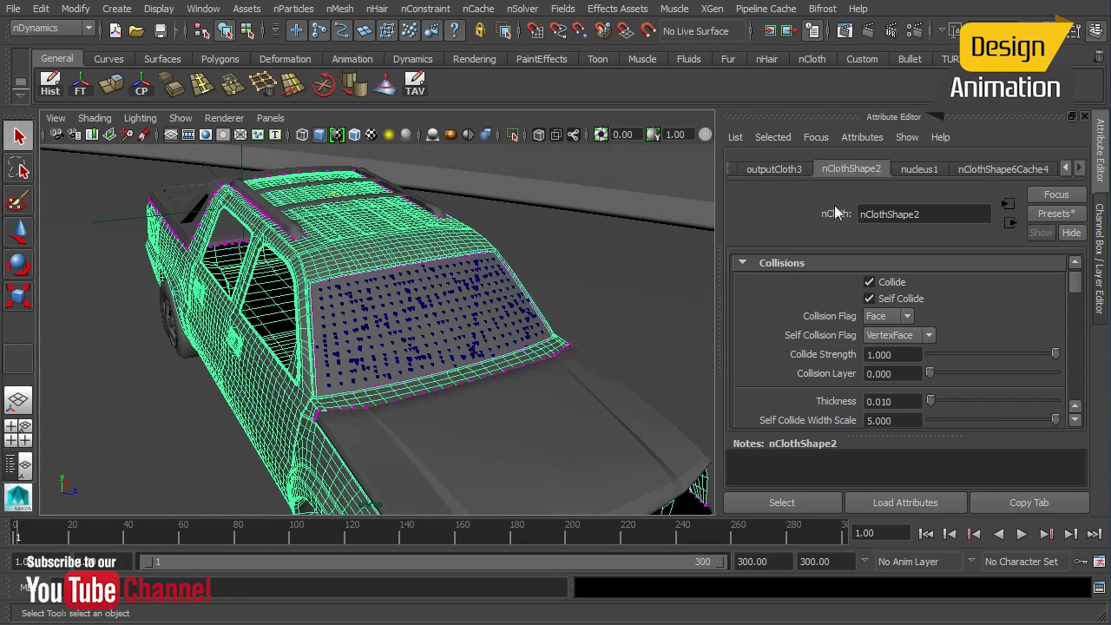
click(920, 170)
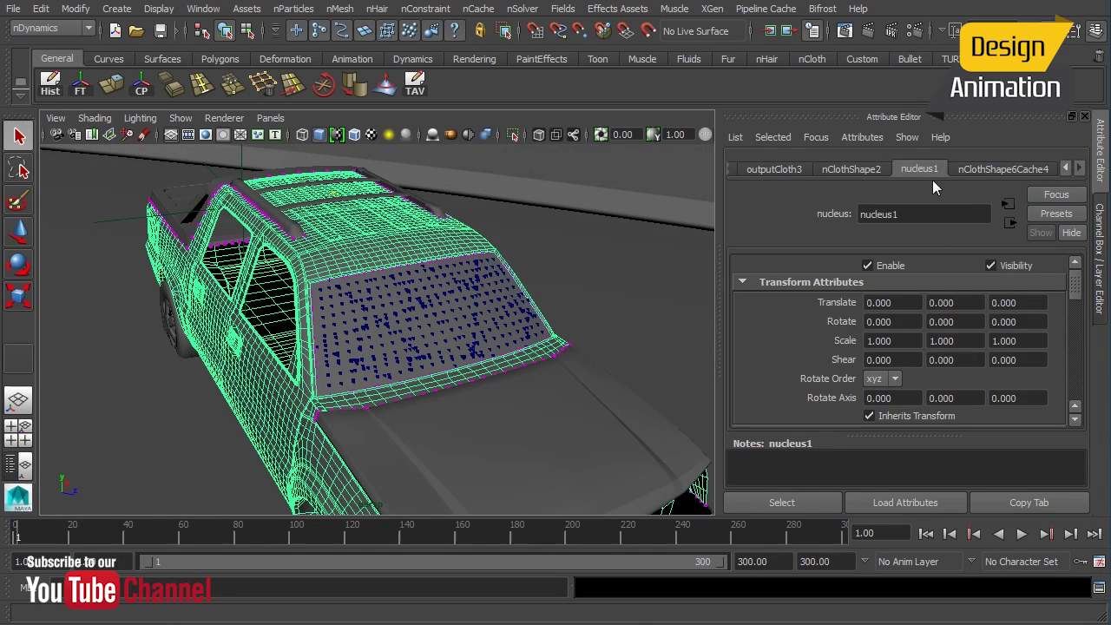
alt+drag(504, 312, 490, 289)
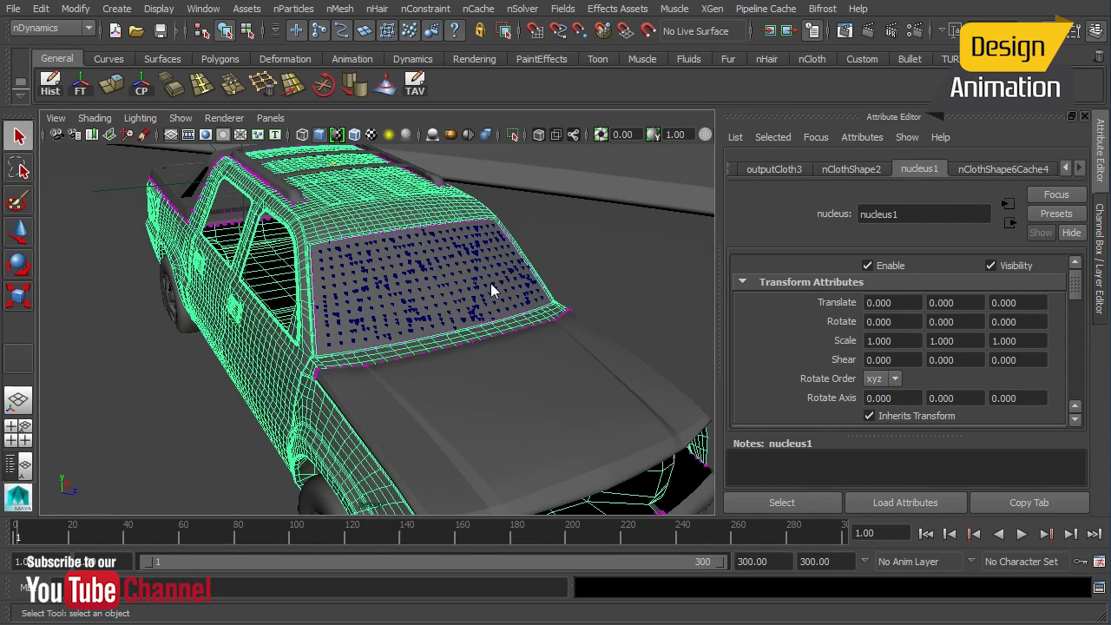
click(469, 289)
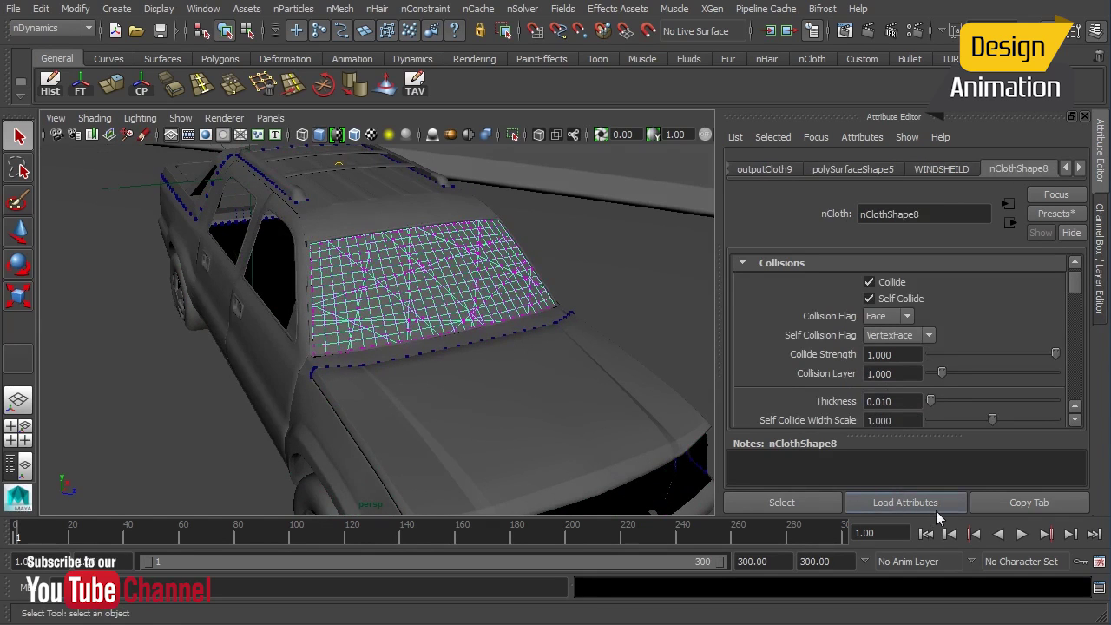
click(1023, 534)
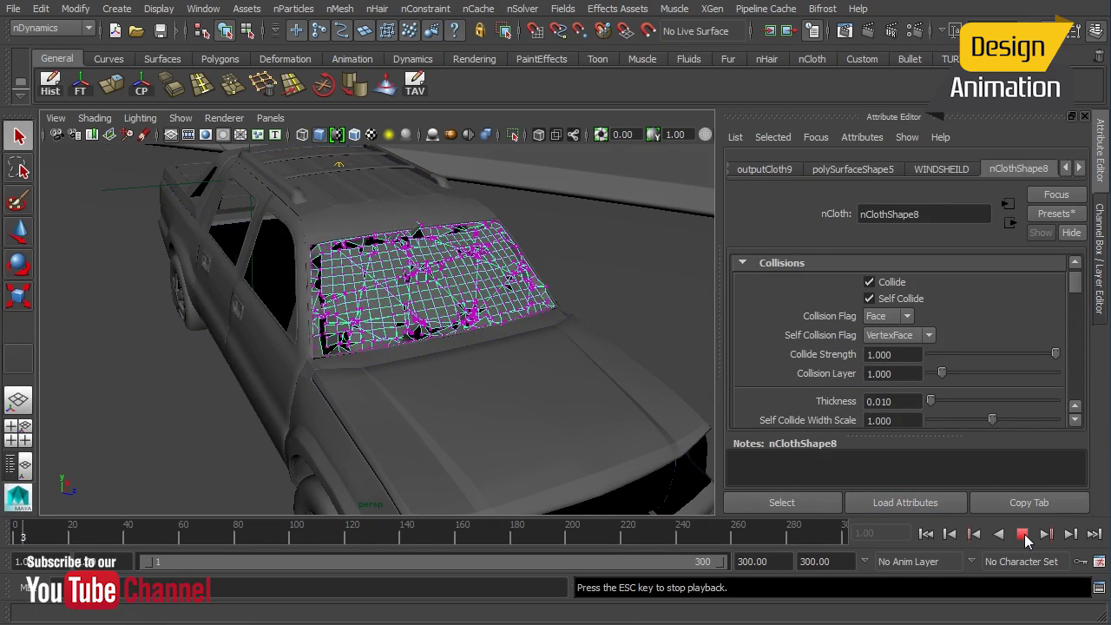
click(1023, 534)
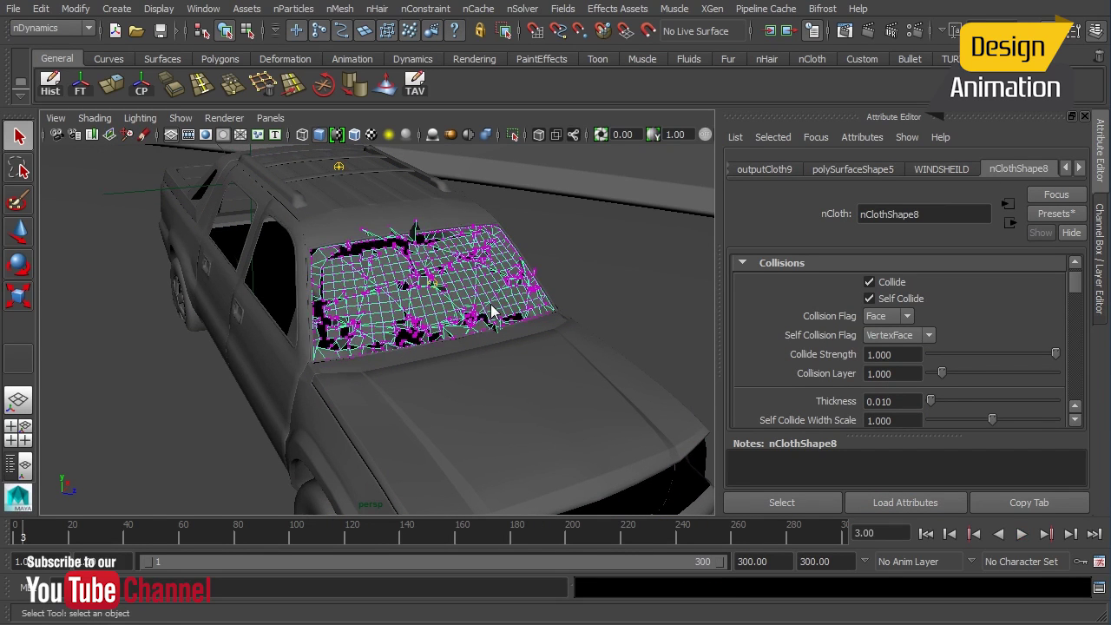
click(925, 534)
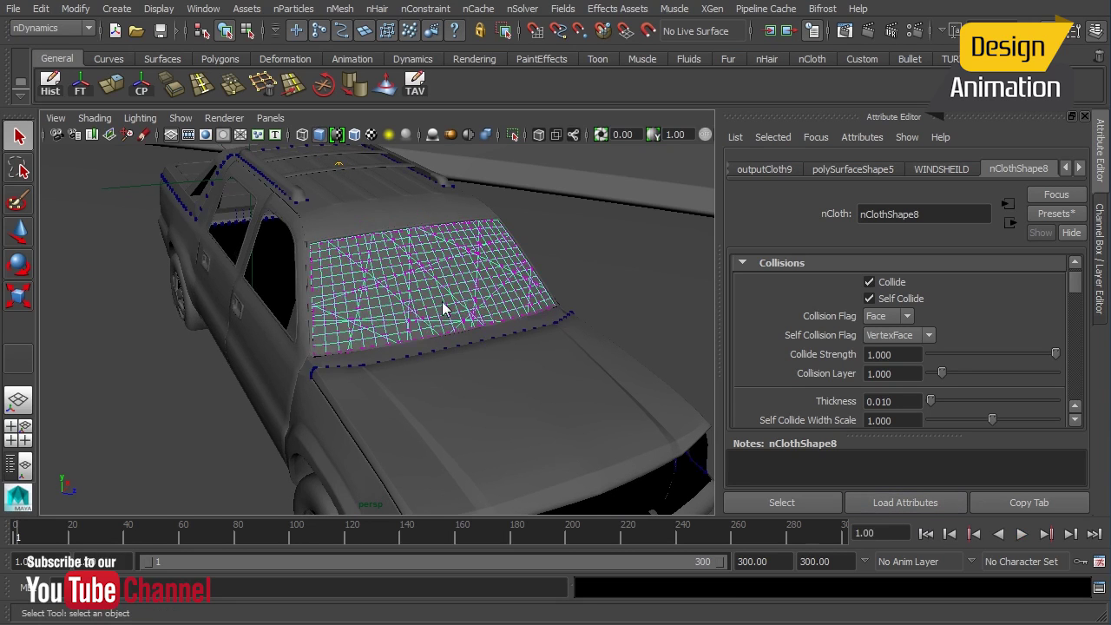
Select the first dynamic constraint node, dynamicConstraintShape1, in the Hypergraph hierarchy
click(205, 9)
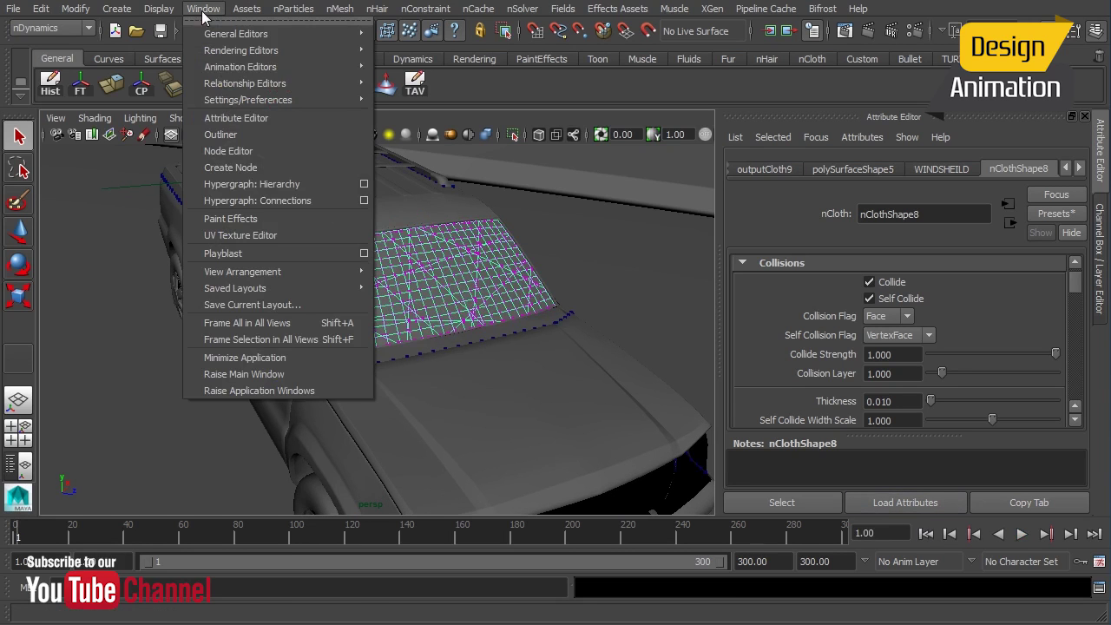
click(280, 182)
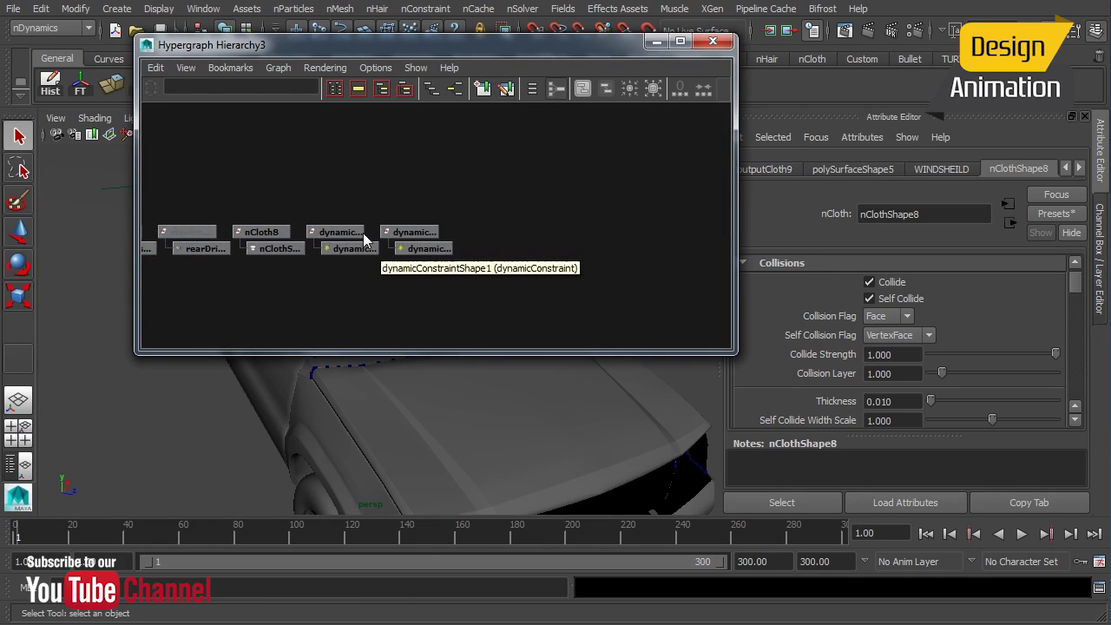
click(363, 236)
drag(482, 49, 521, 624)
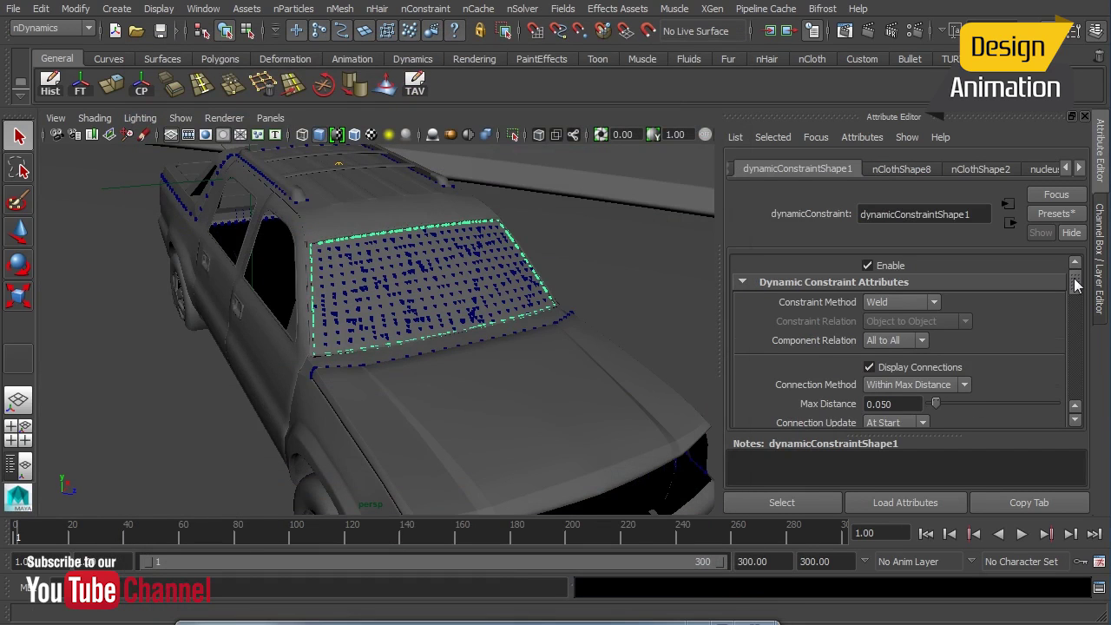
Set the constraint's Max Distance to 0.010
drag(1077, 285, 1076, 301)
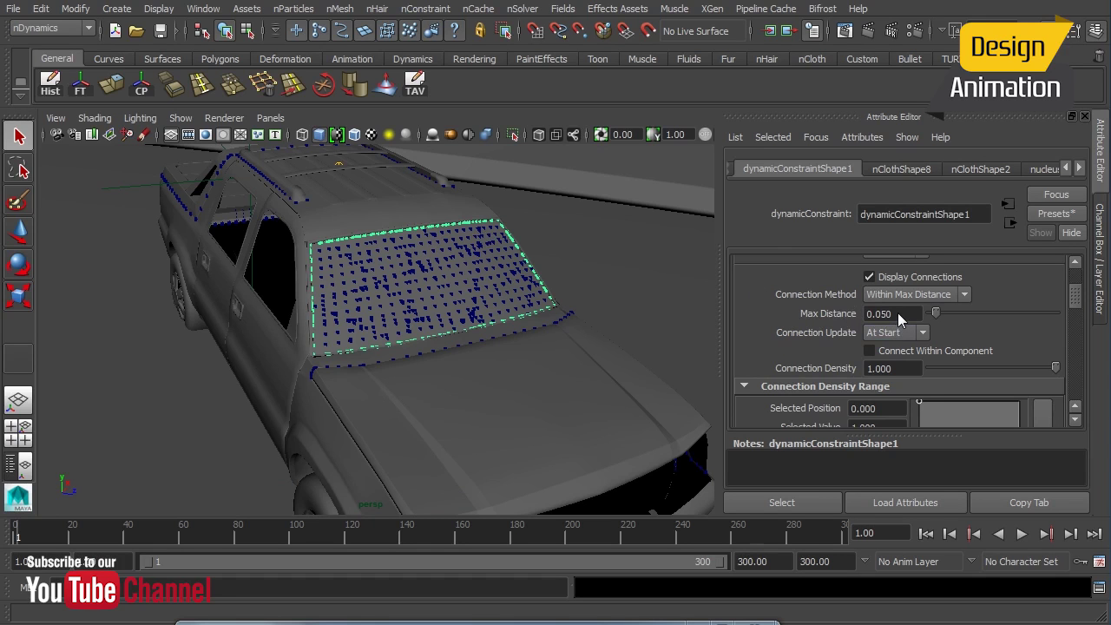
drag(1077, 303, 1077, 292)
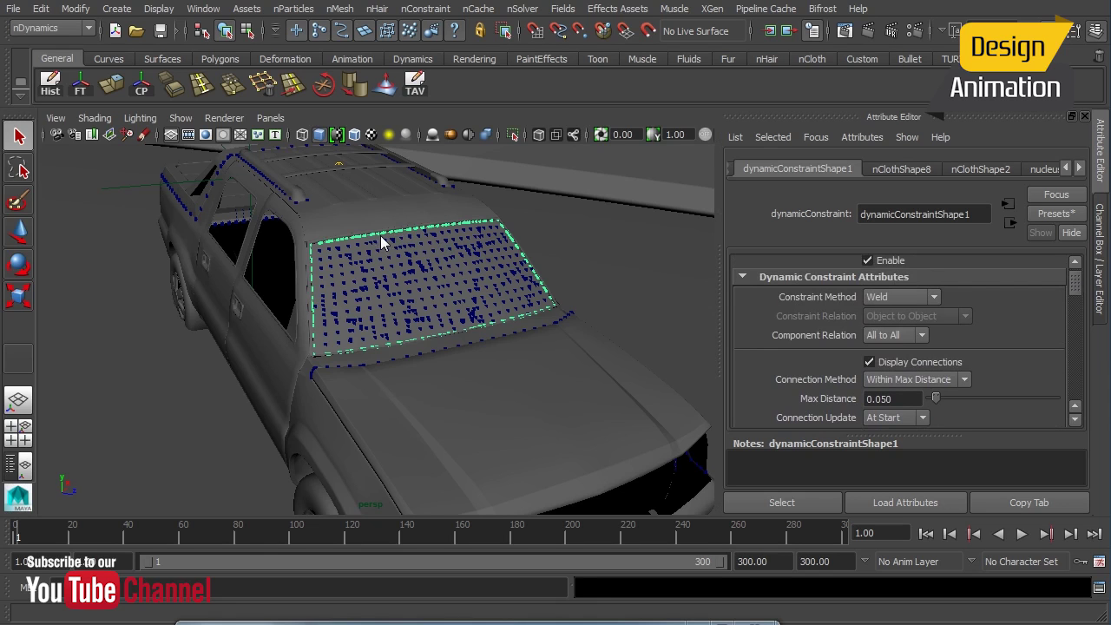
drag(1081, 293, 1079, 298)
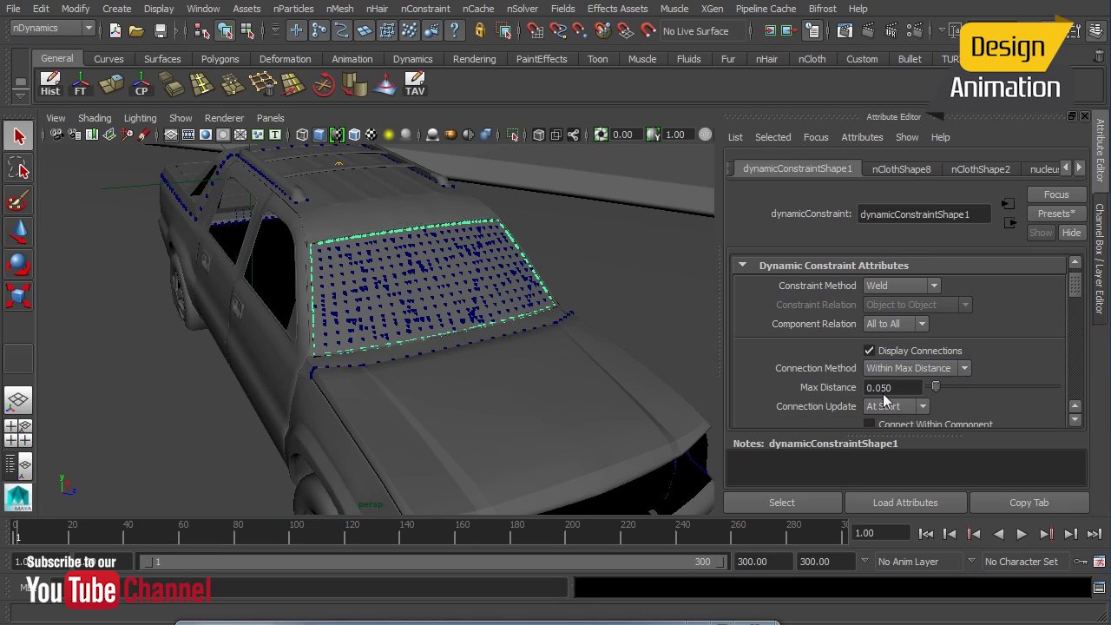
drag(878, 388, 907, 399)
text(10)
key(Return)
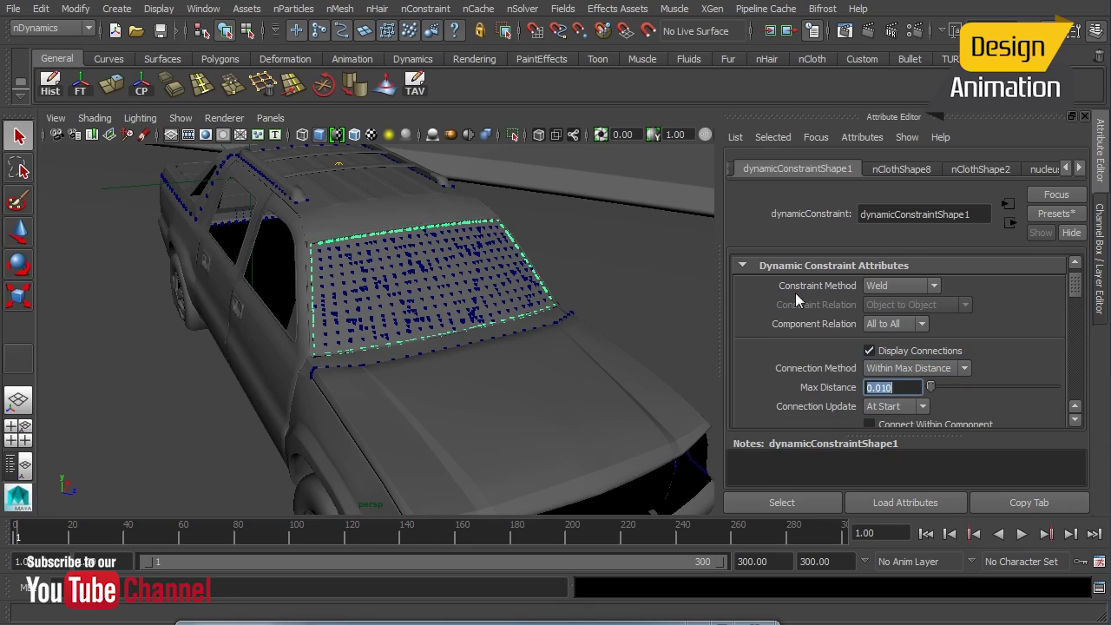
Inspect the windshield's connection lines and lower Max Distance to 0.001
scroll(1075, 295, down, 1)
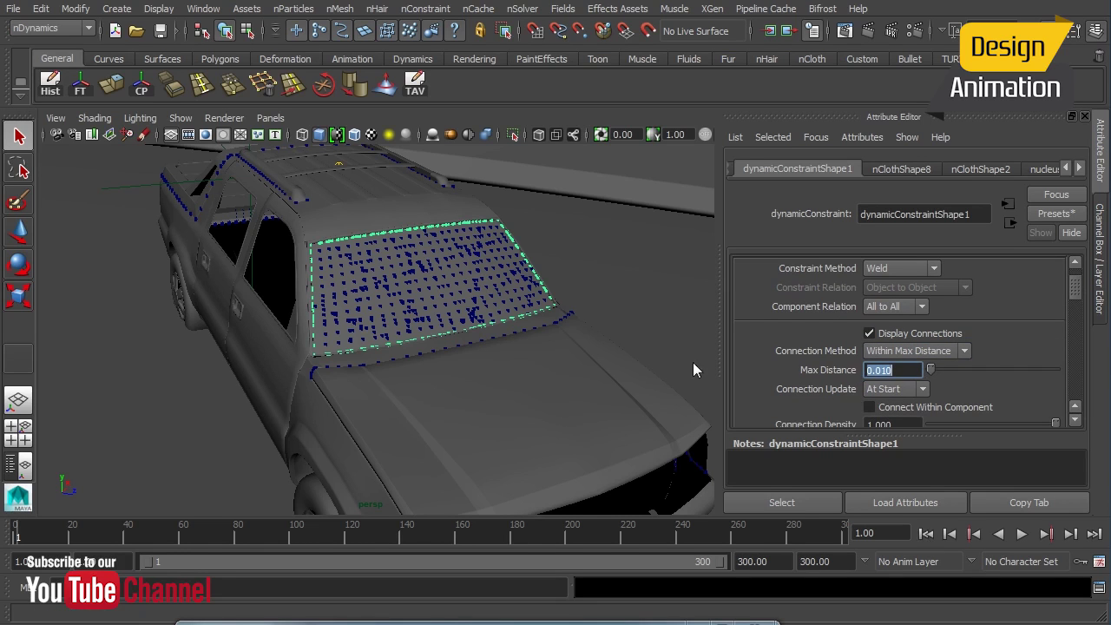
alt+drag(482, 327, 466, 359)
scroll(465, 369, up, 5)
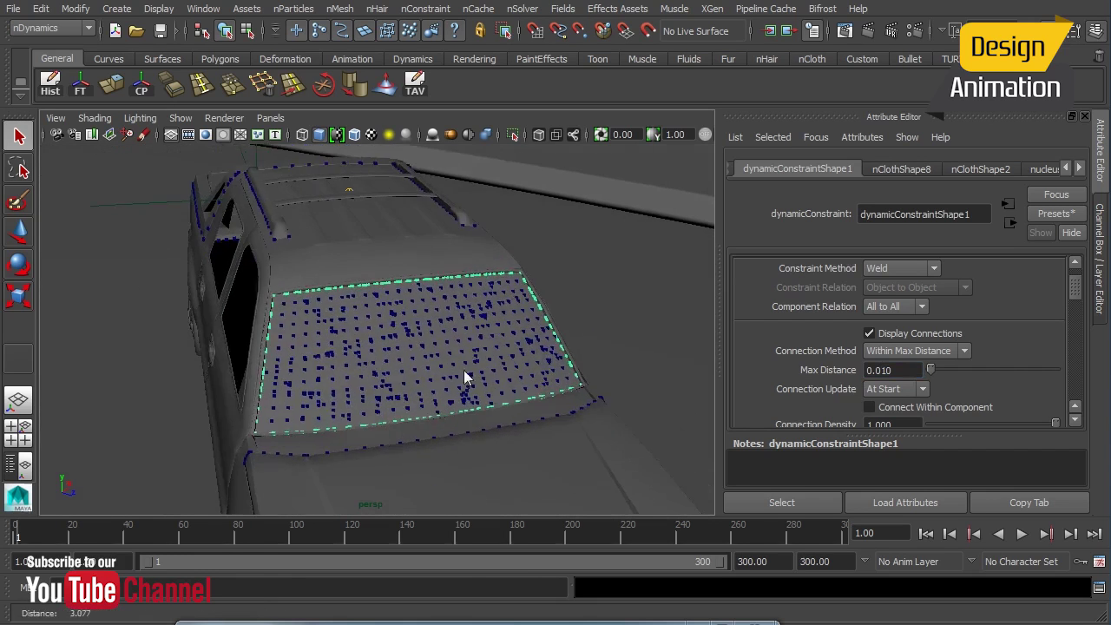
alt+middle_drag(551, 376, 565, 309)
scroll(1024, 317, down, 2)
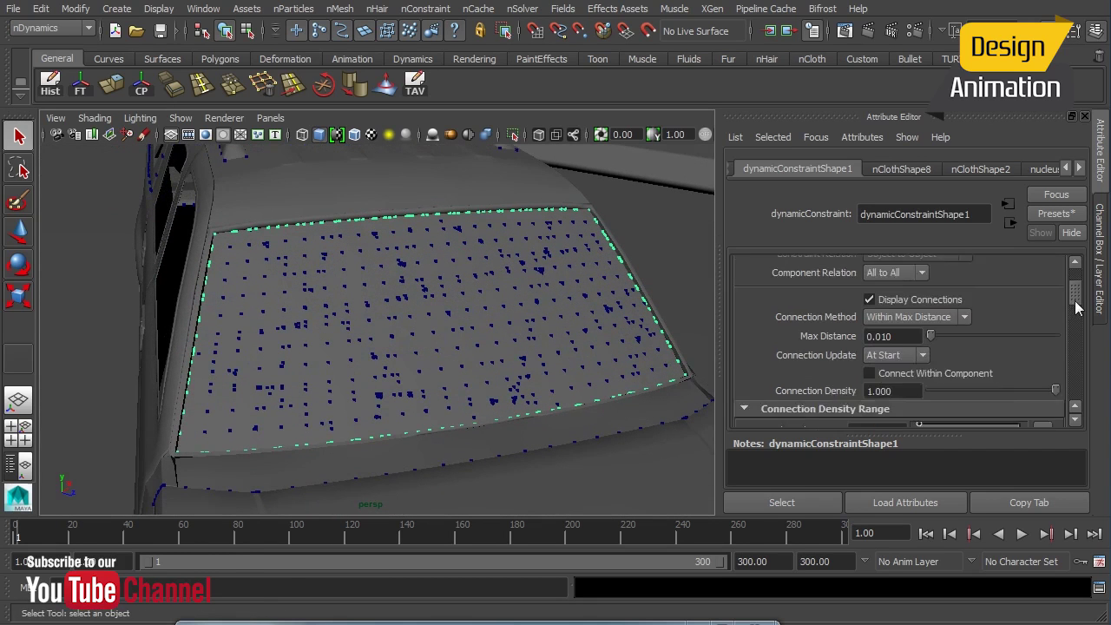
drag(934, 312, 930, 312)
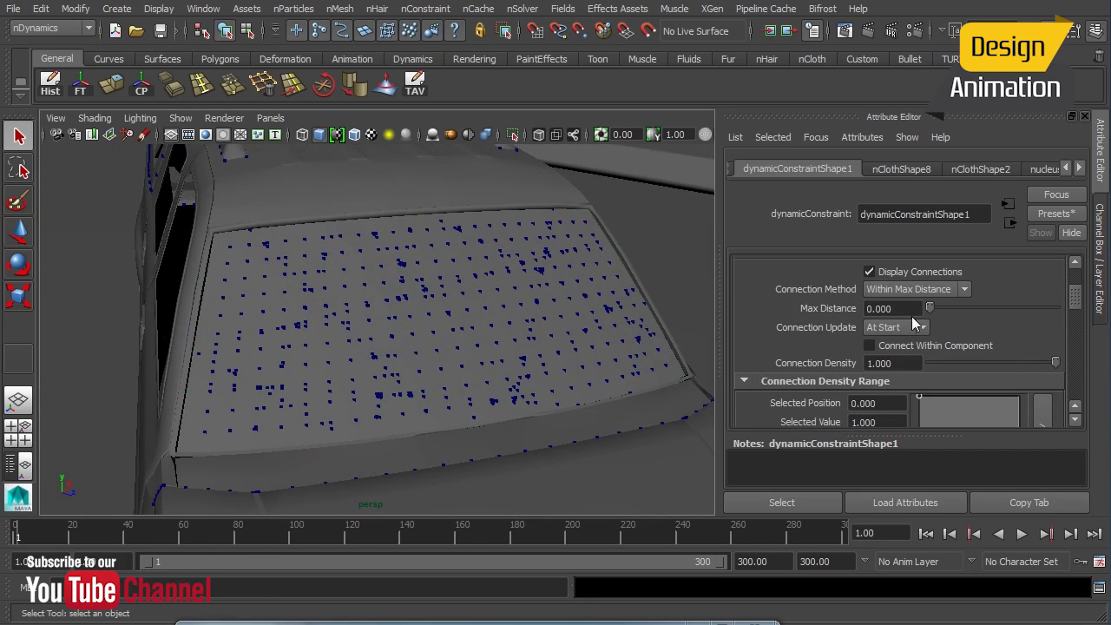
double_click(907, 310)
text(0.001)
key(Return)
click(884, 310)
scroll(1069, 287, down, 1)
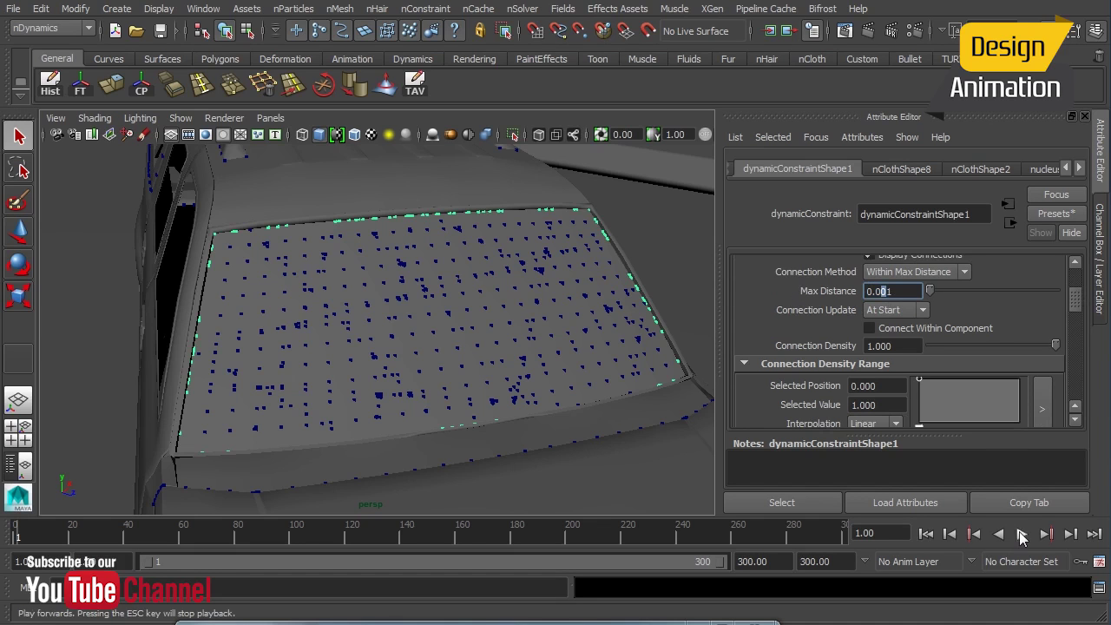
click(1022, 534)
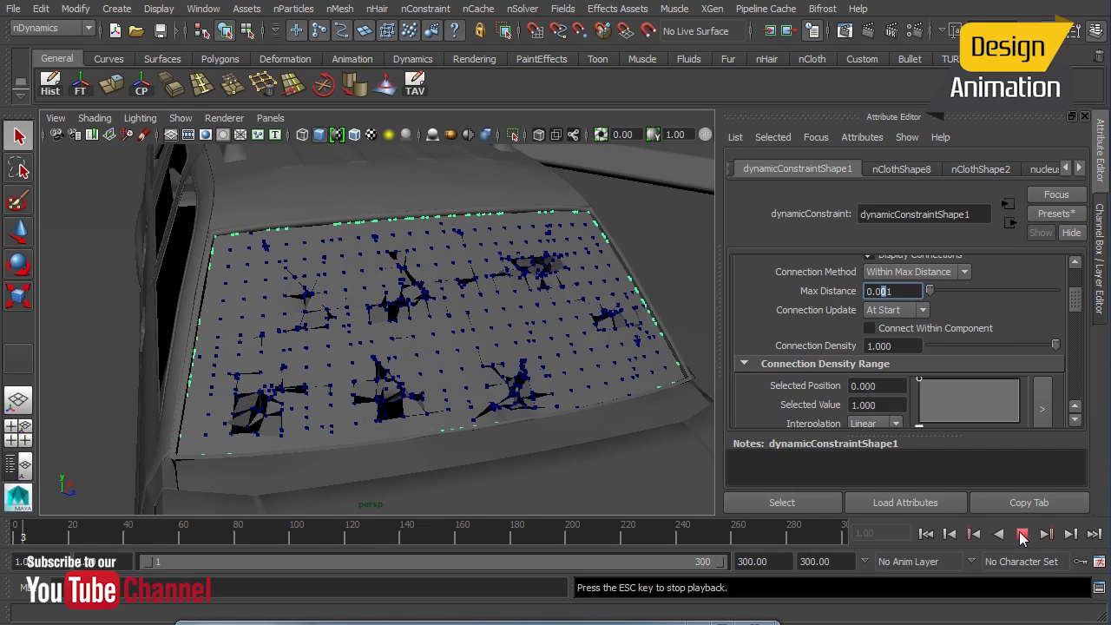
click(1022, 534)
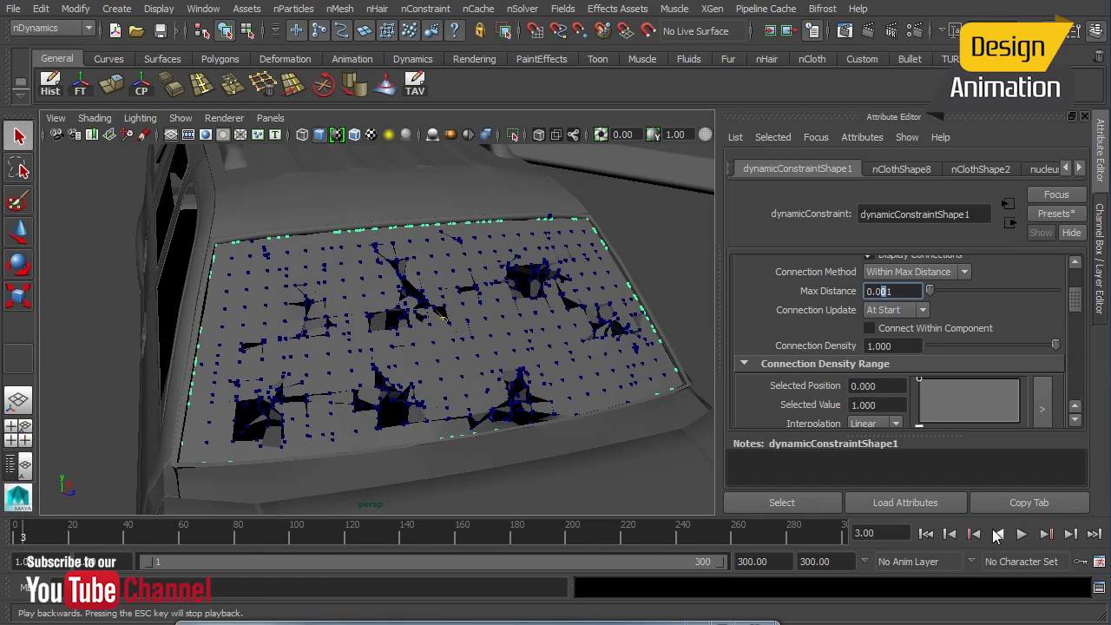
click(927, 536)
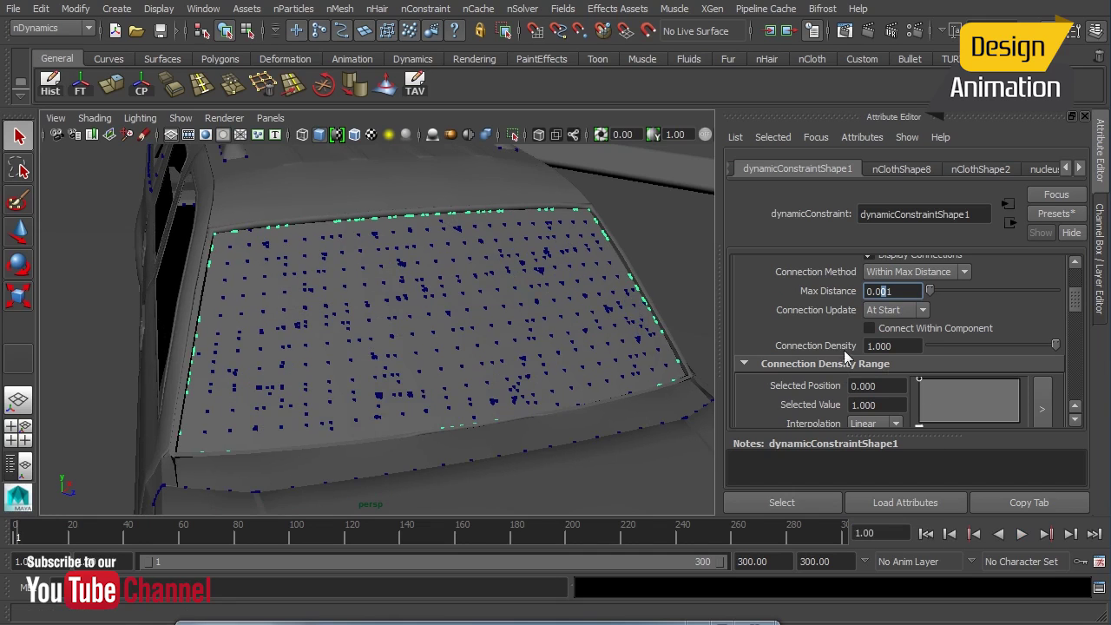
Give dynamicConstraintShape1 Strength 200, Tangent Strength 200 and Glue Strength 0.1
drag(1080, 306, 1078, 324)
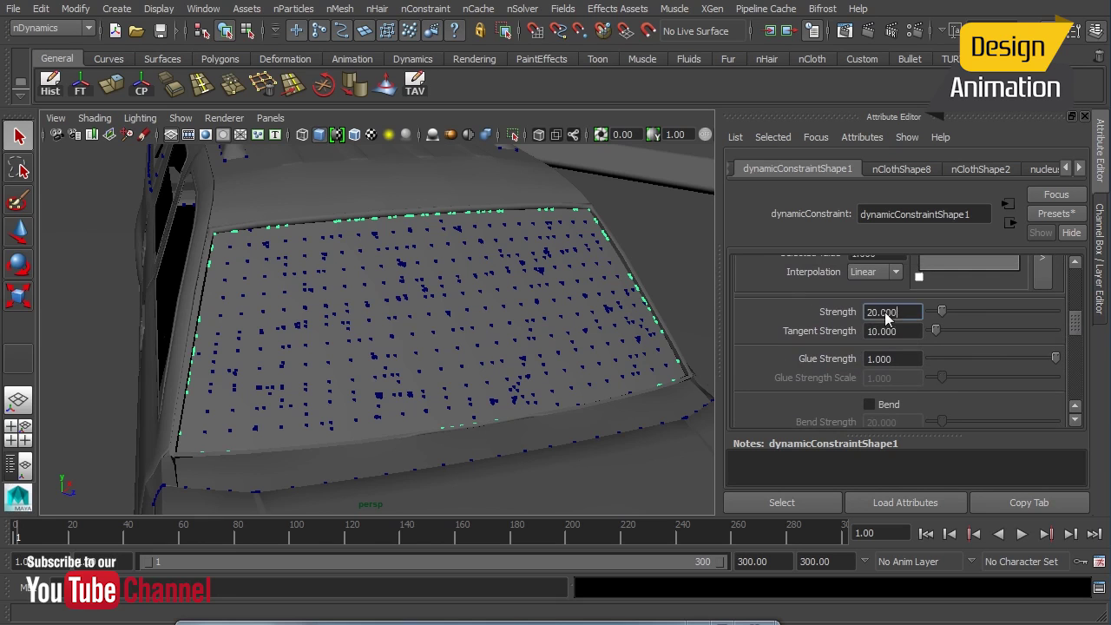
text(200)
key(Tab)
text(200)
key(Tab)
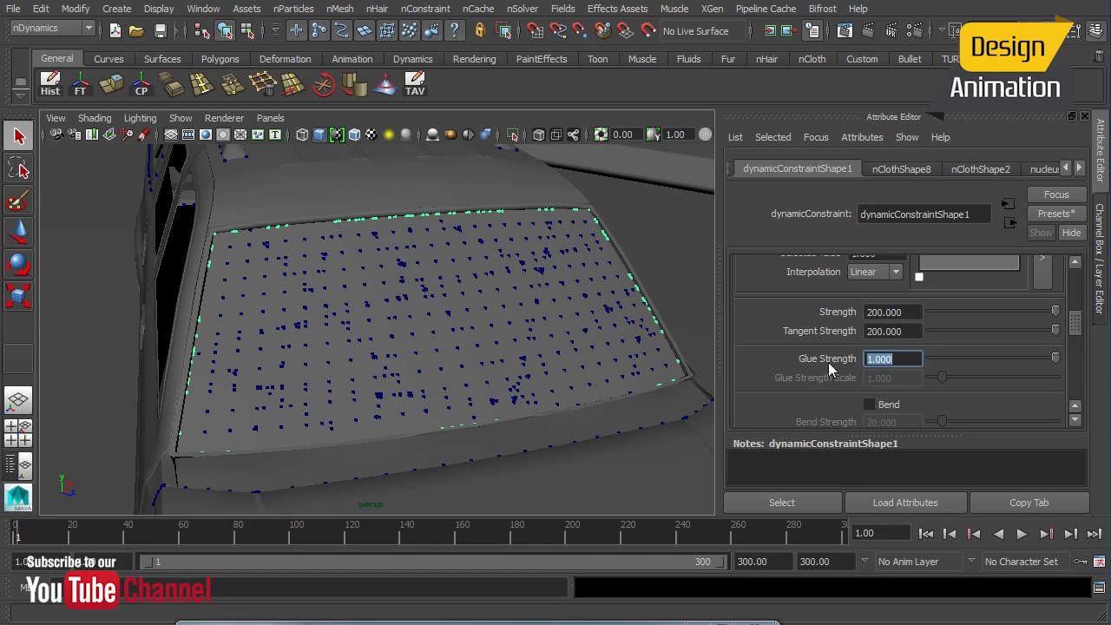
text(0.1)
key(Return)
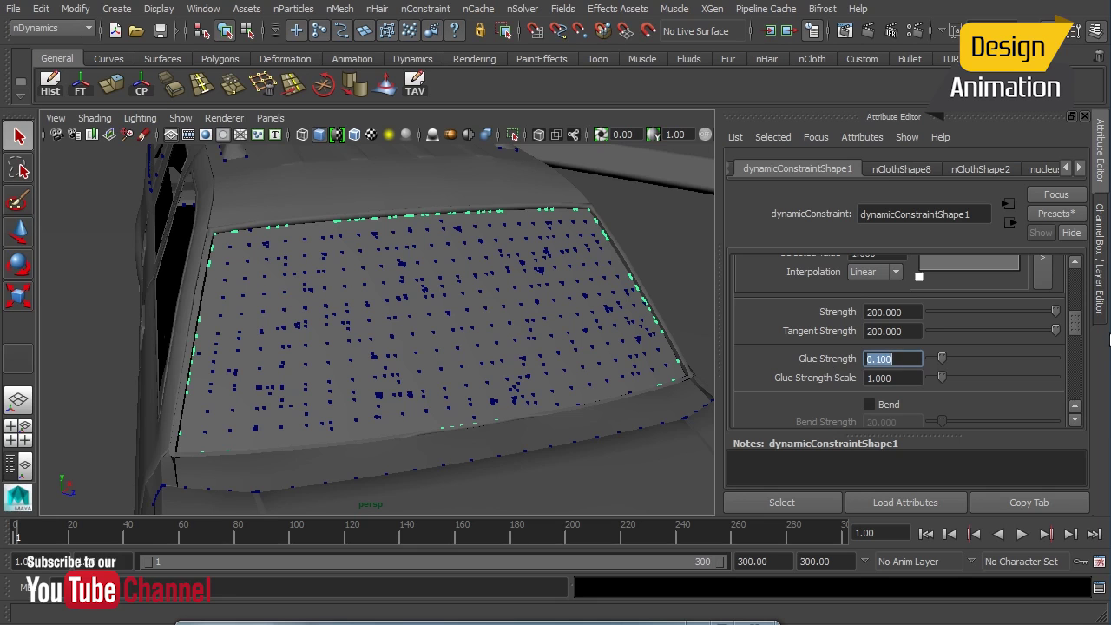
scroll(1077, 332, down, 2)
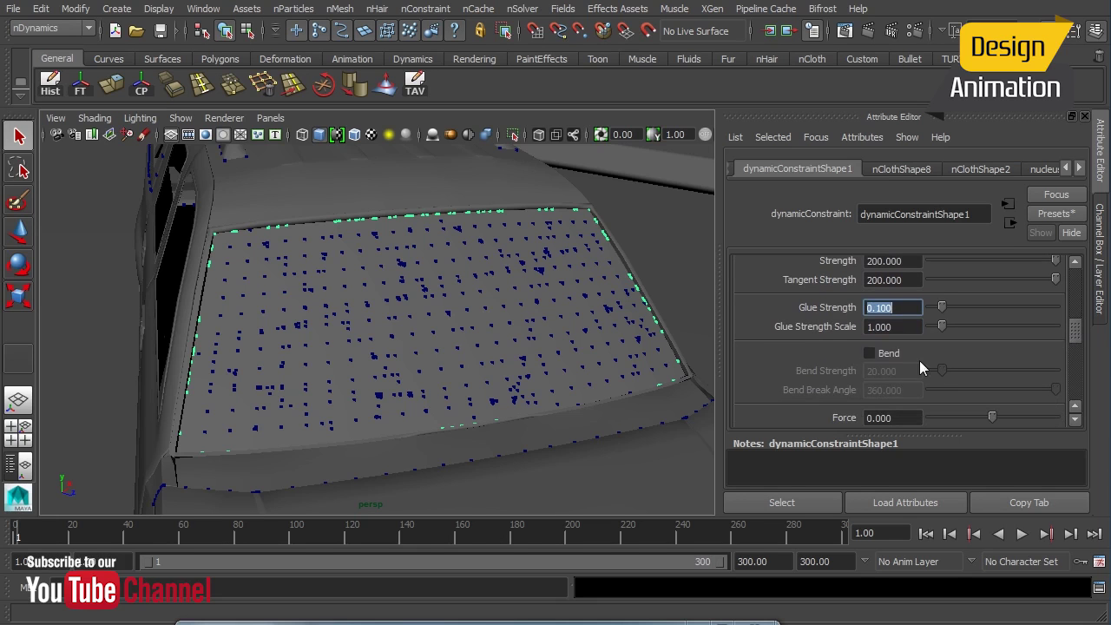
Enable Bend on the border constraint with Bend Strength 100 and Bend Break Angle 60
click(895, 359)
scroll(1079, 343, down, 2)
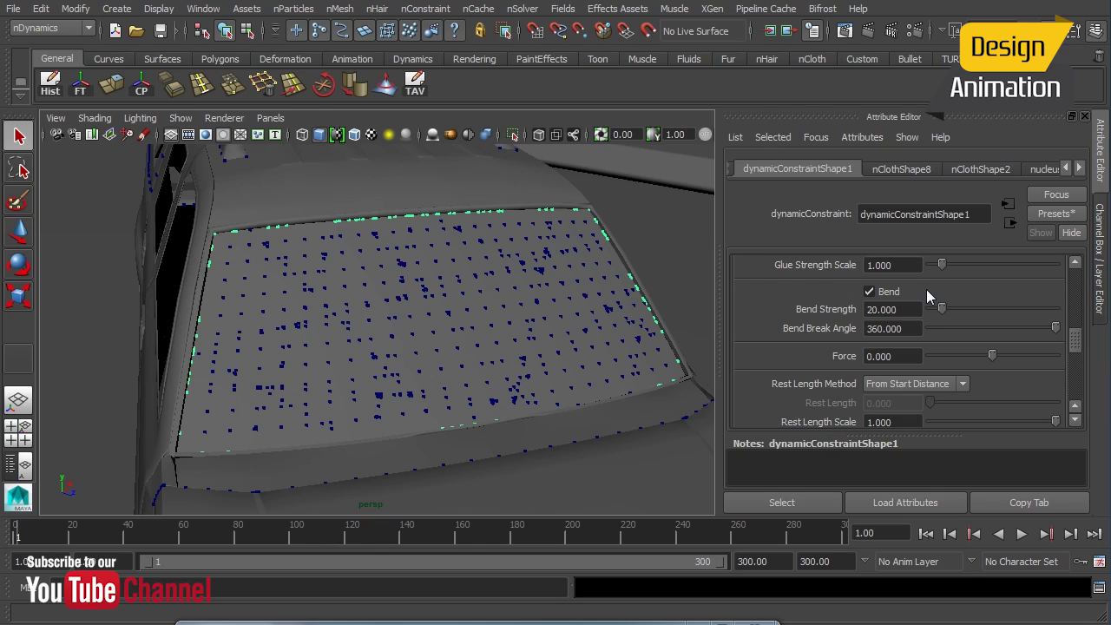
scroll(1076, 343, down, 1)
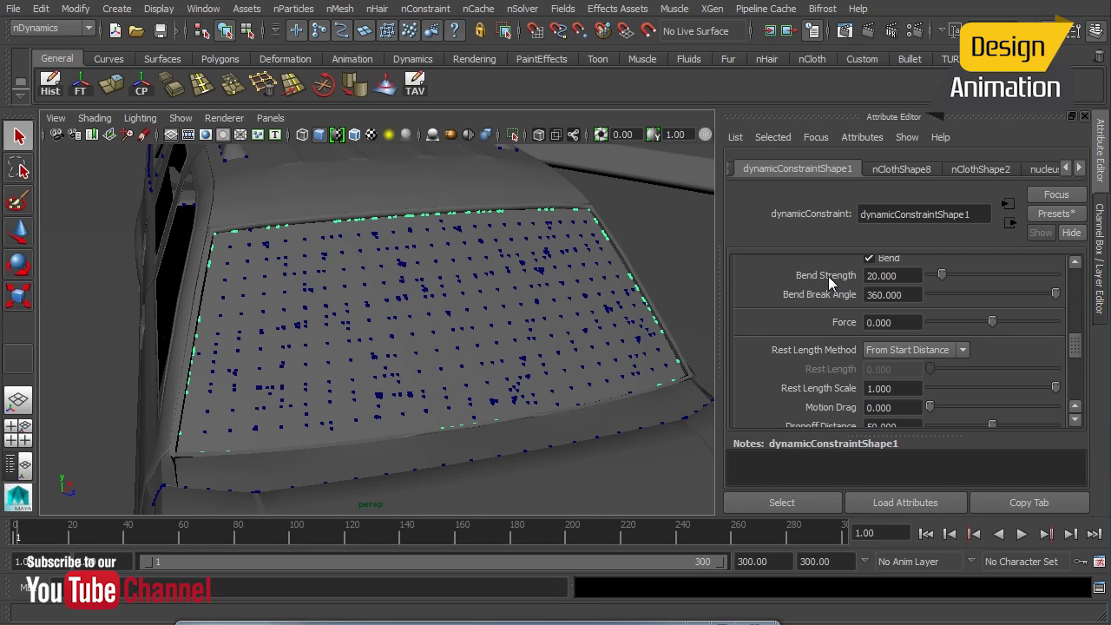
click(872, 278)
text(100)
key(Tab)
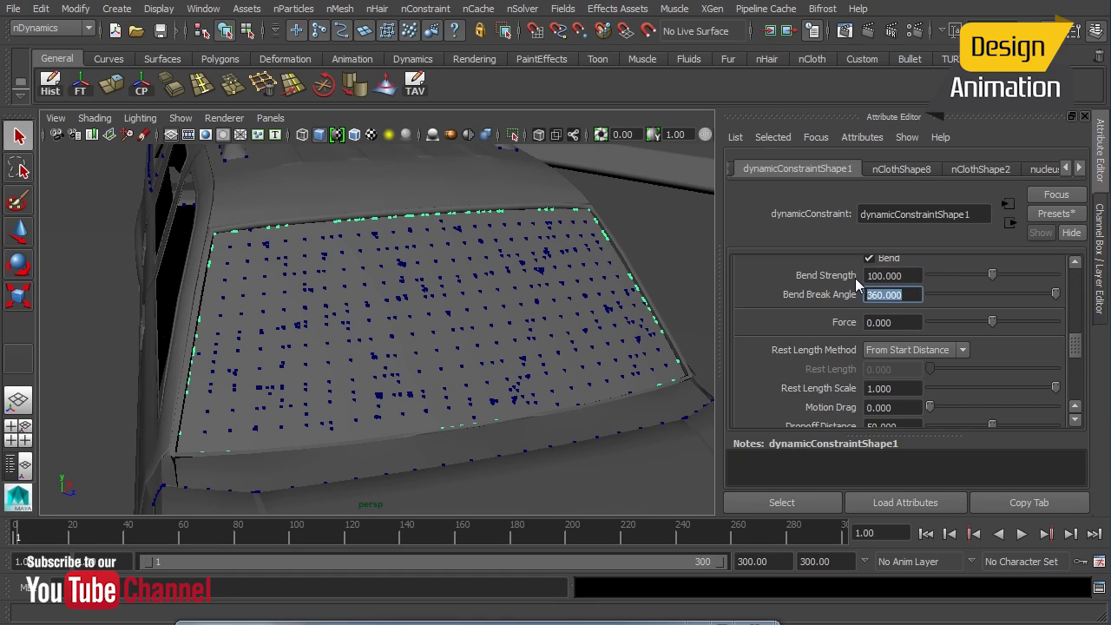
text(60)
key(Return)
drag(1075, 346, 1077, 380)
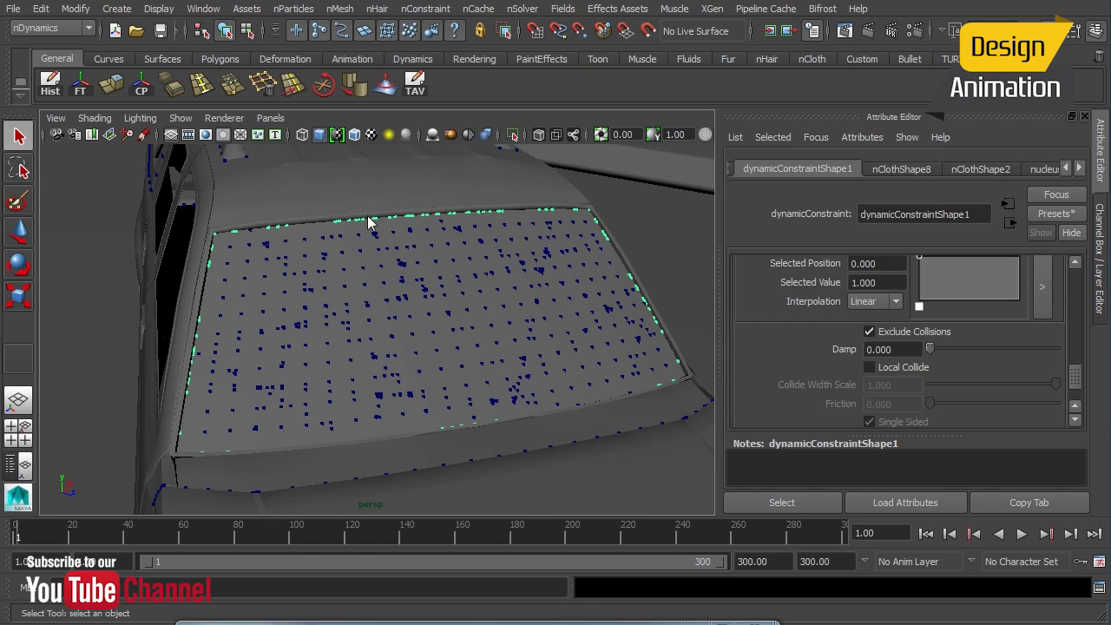
Constrain the interior vertices with a new nConstraint at Strength and Tangent Strength 200
key(ctrl+shift+i)
key(g)
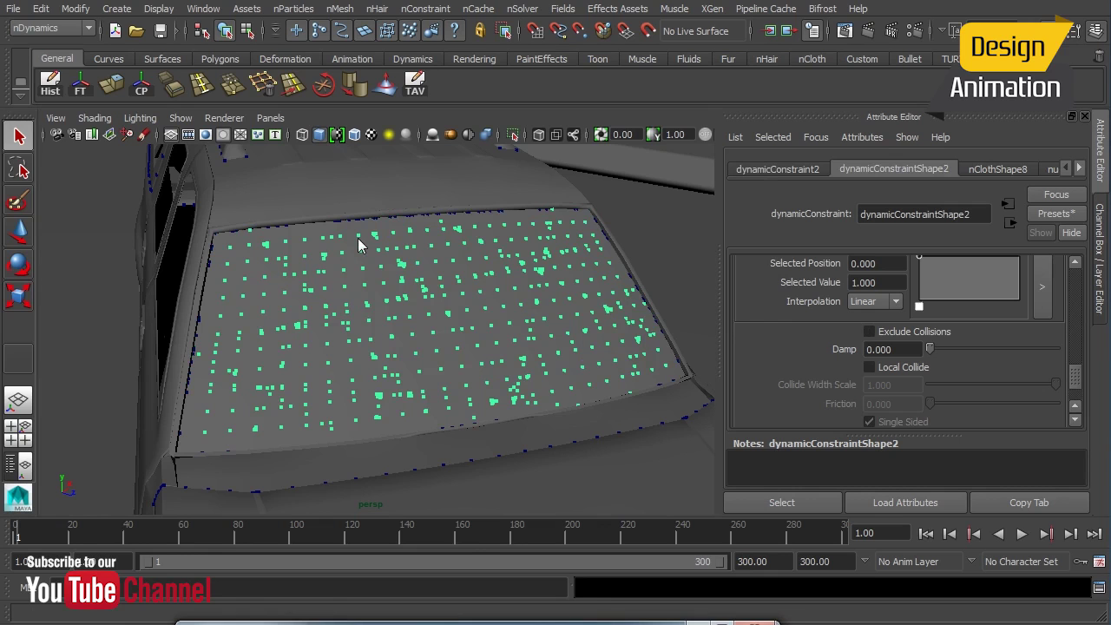
drag(1073, 387, 1069, 326)
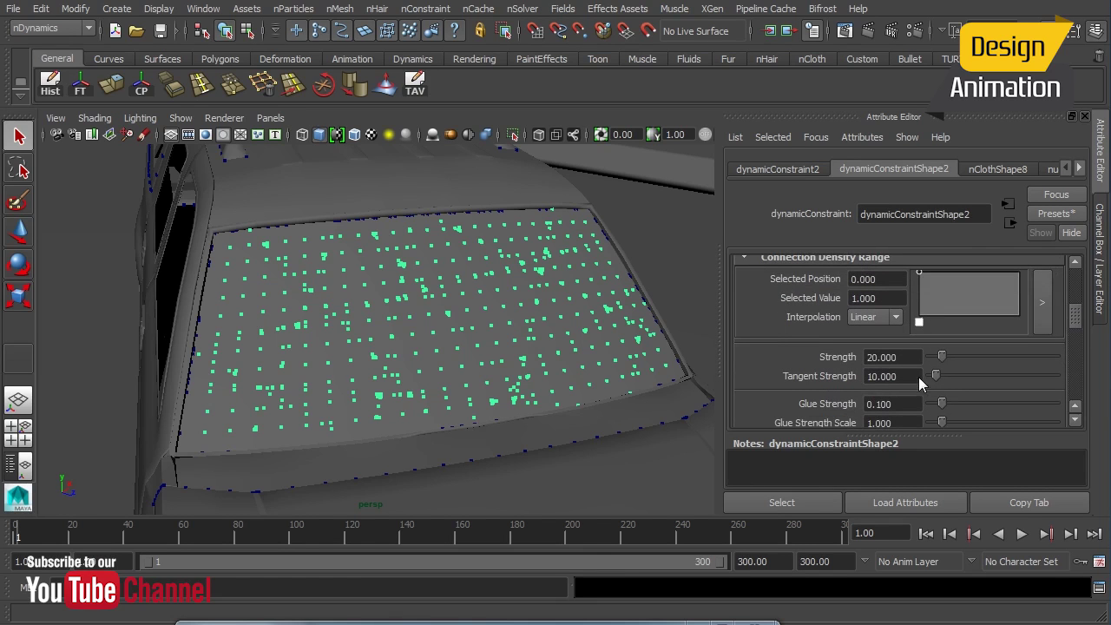
drag(897, 356, 850, 359)
text(200)
key(Tab)
text(200)
key(Return)
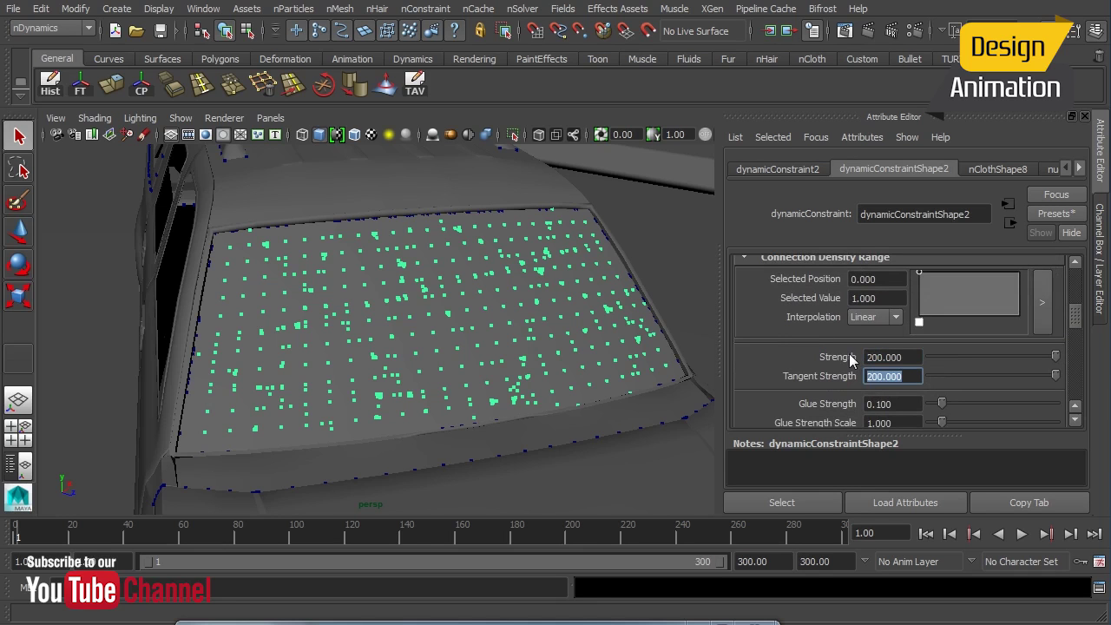
Give it Bend Strength 100, Bend Break Angle 30, exclude collisions, and start test playback
drag(1081, 326, 1084, 343)
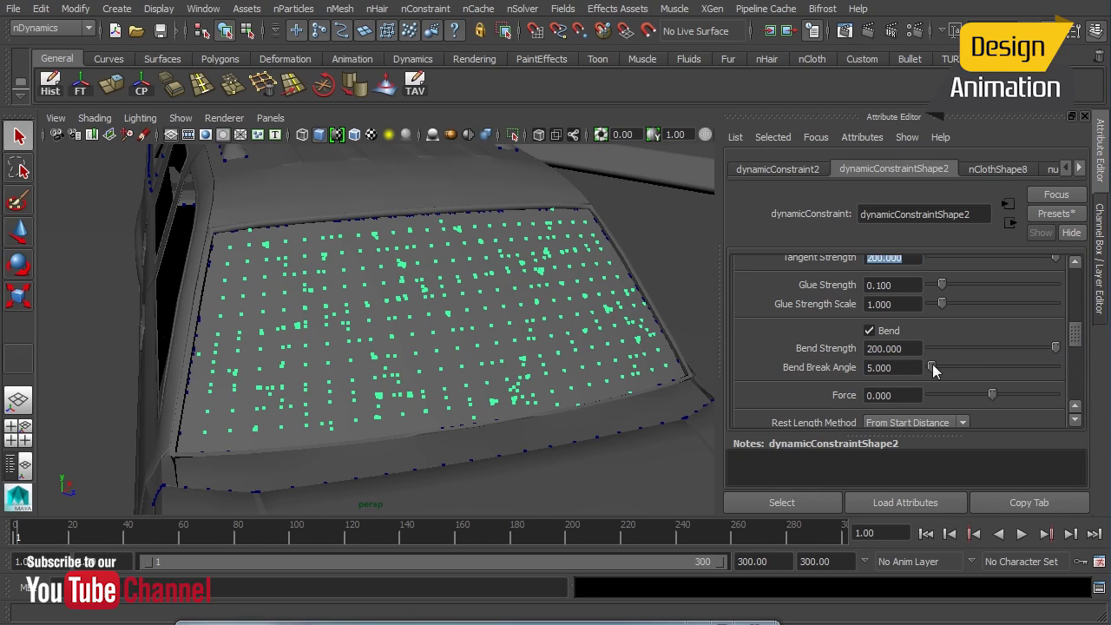
click(875, 348)
text(100)
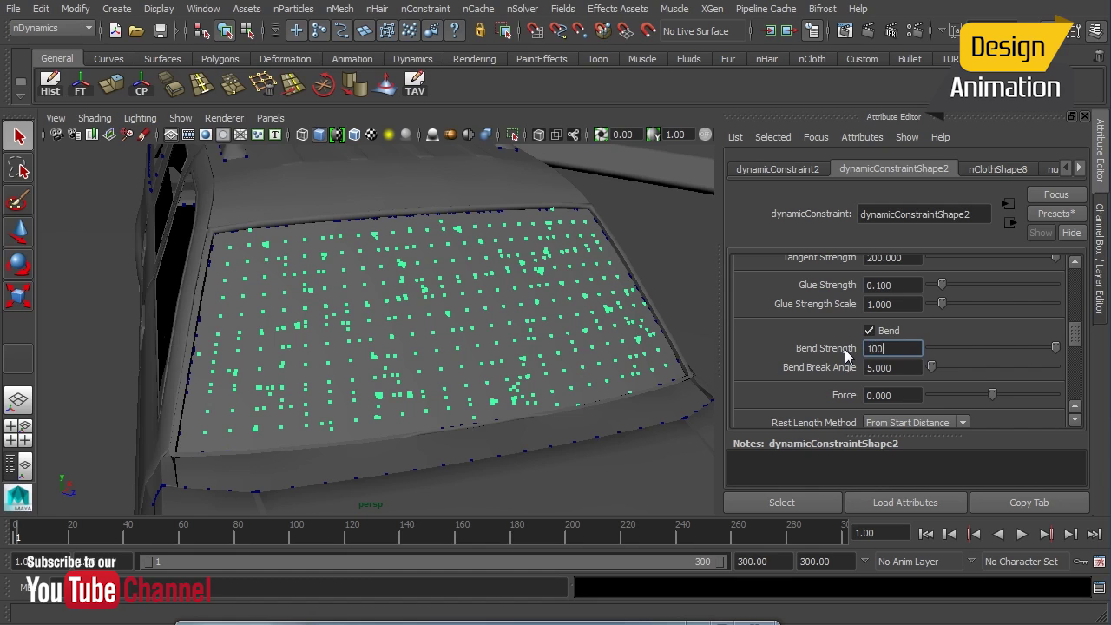
key(Tab)
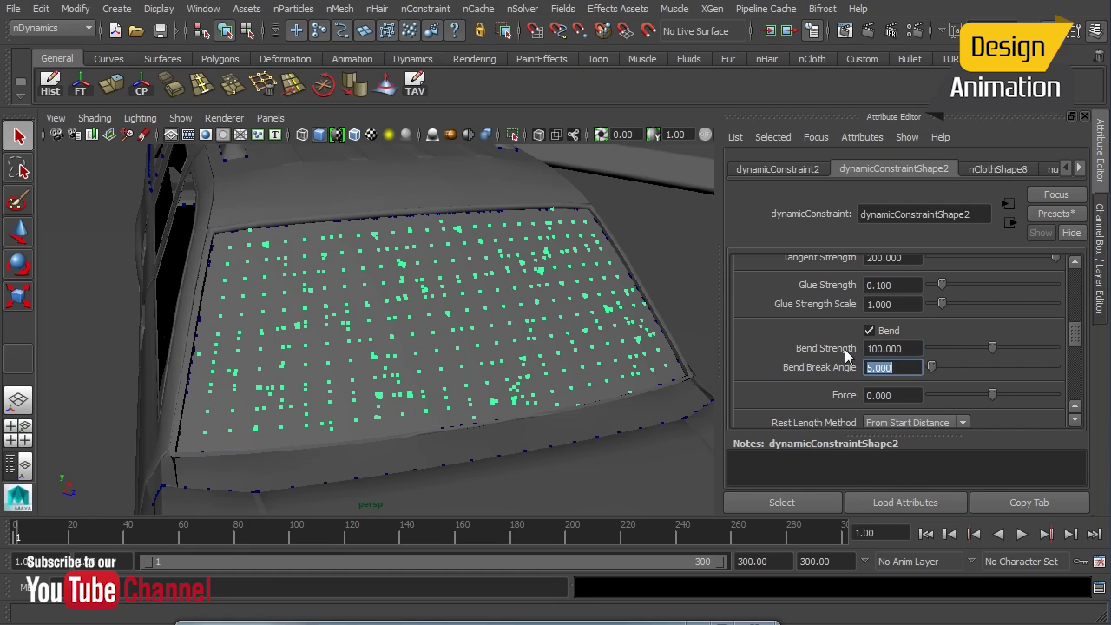
text(30)
key(Return)
drag(1076, 339, 1081, 376)
click(906, 356)
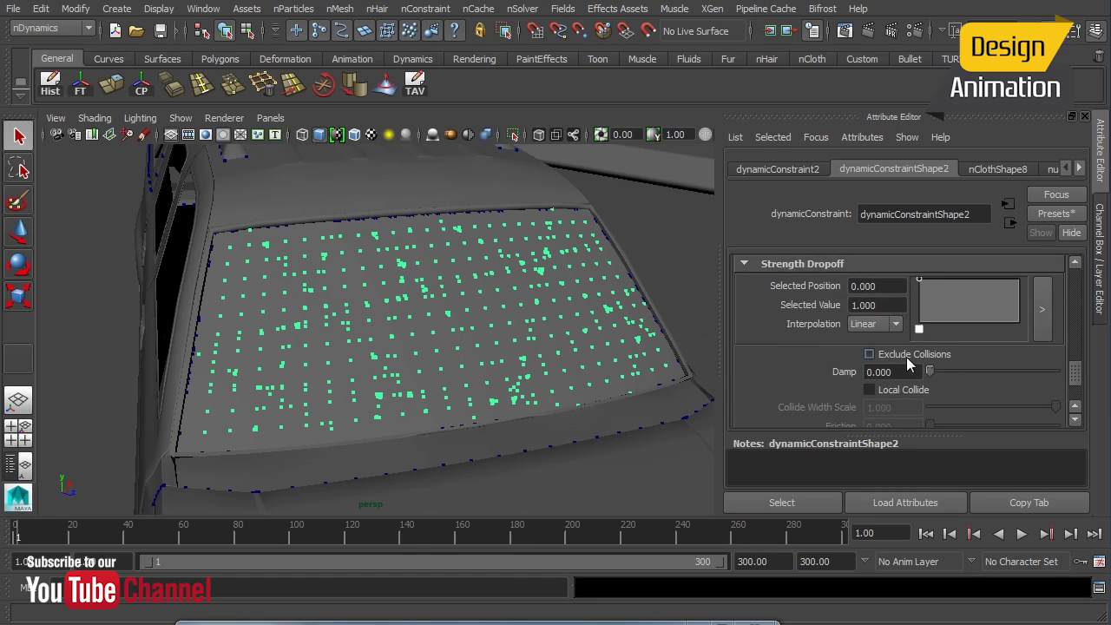
click(1022, 534)
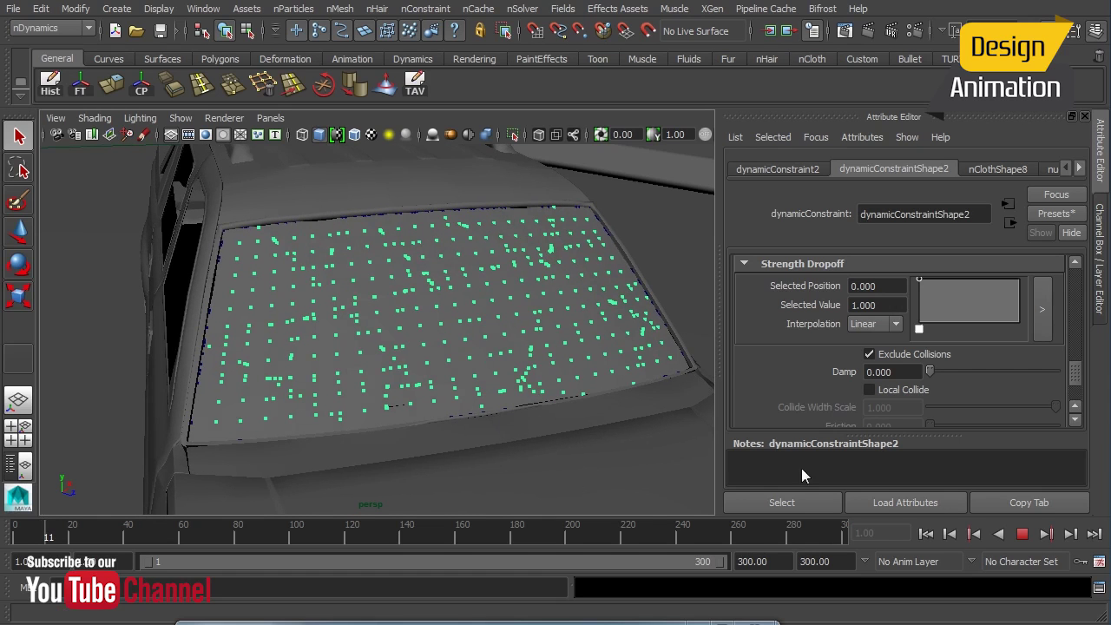
Stop the test playback at frame 11 with the windshield still intact
click(1023, 535)
alt+drag(574, 420, 540, 418)
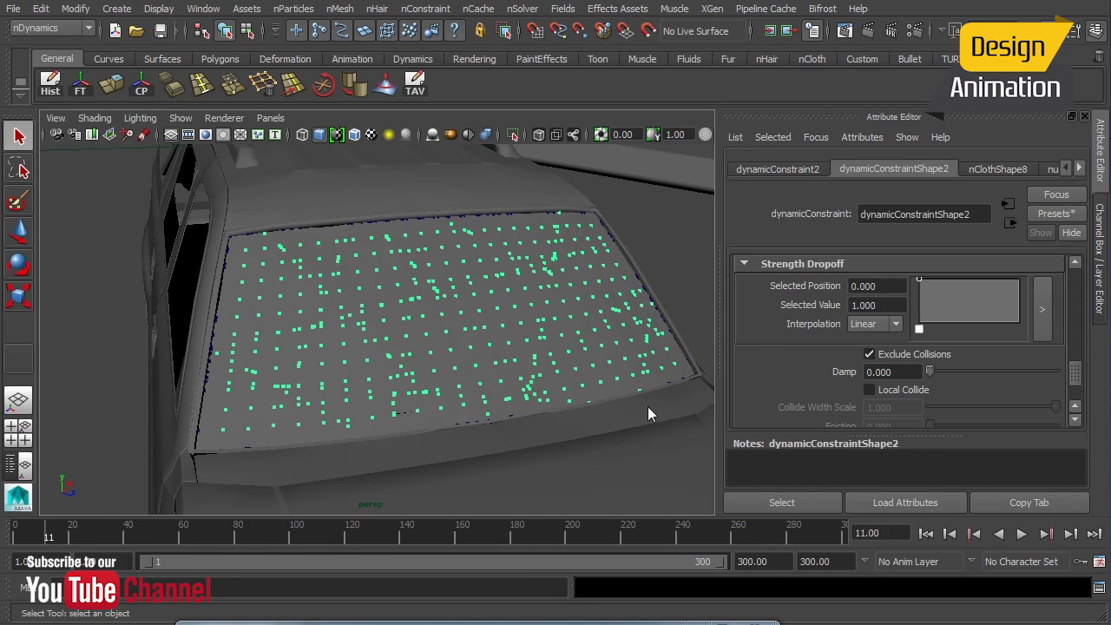
scroll(1075, 373, up, 2)
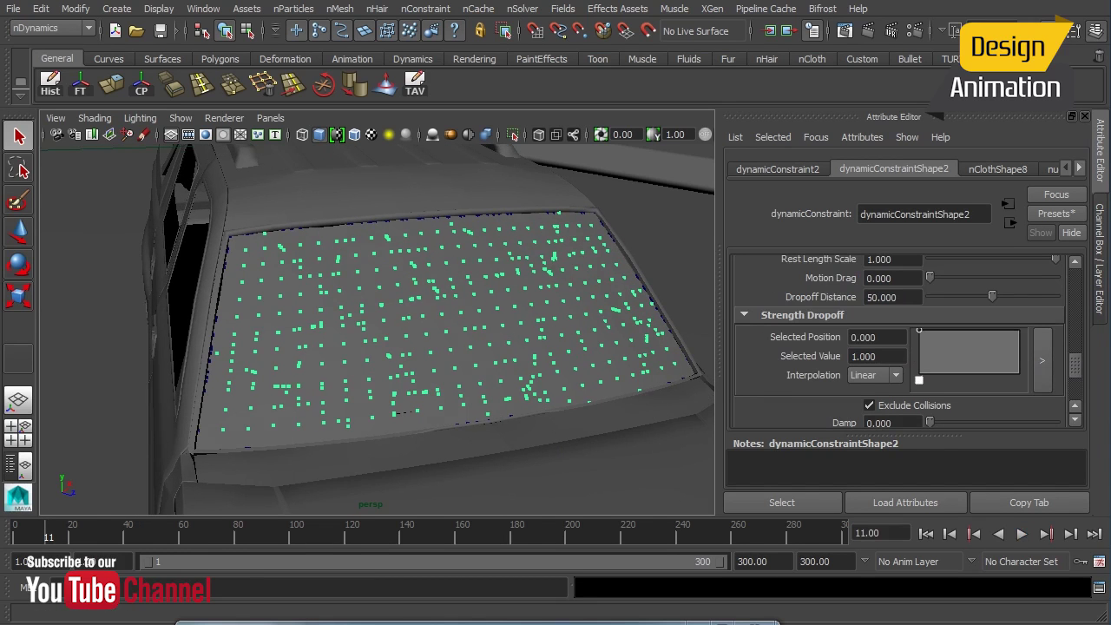
Orbit the view to show the whole truck and windshield from a higher side angle
alt+drag(512, 290, 389, 289)
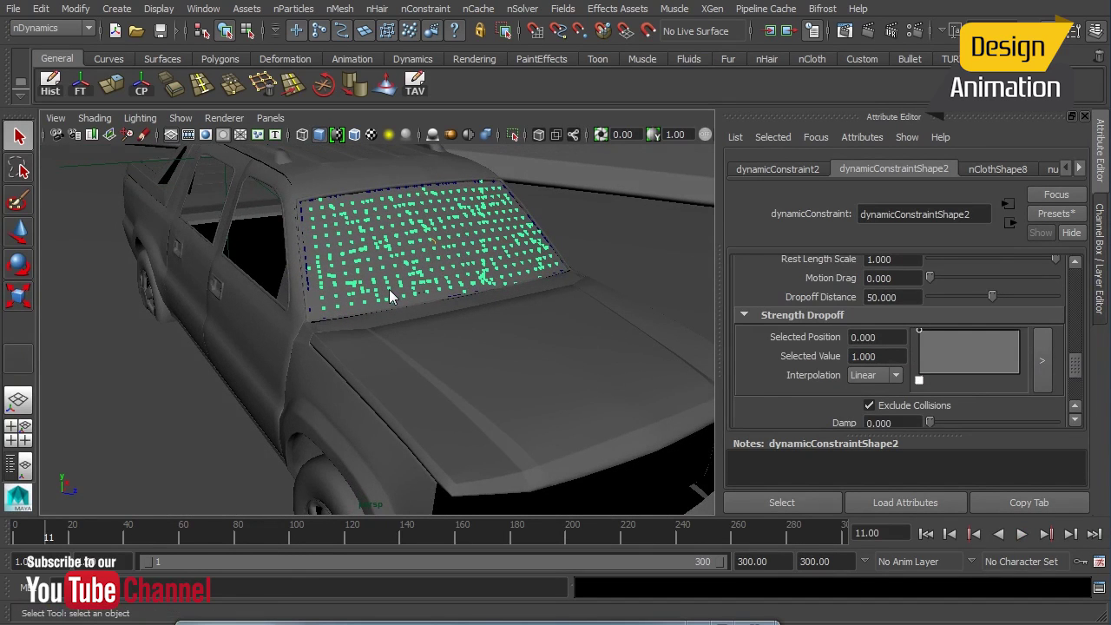